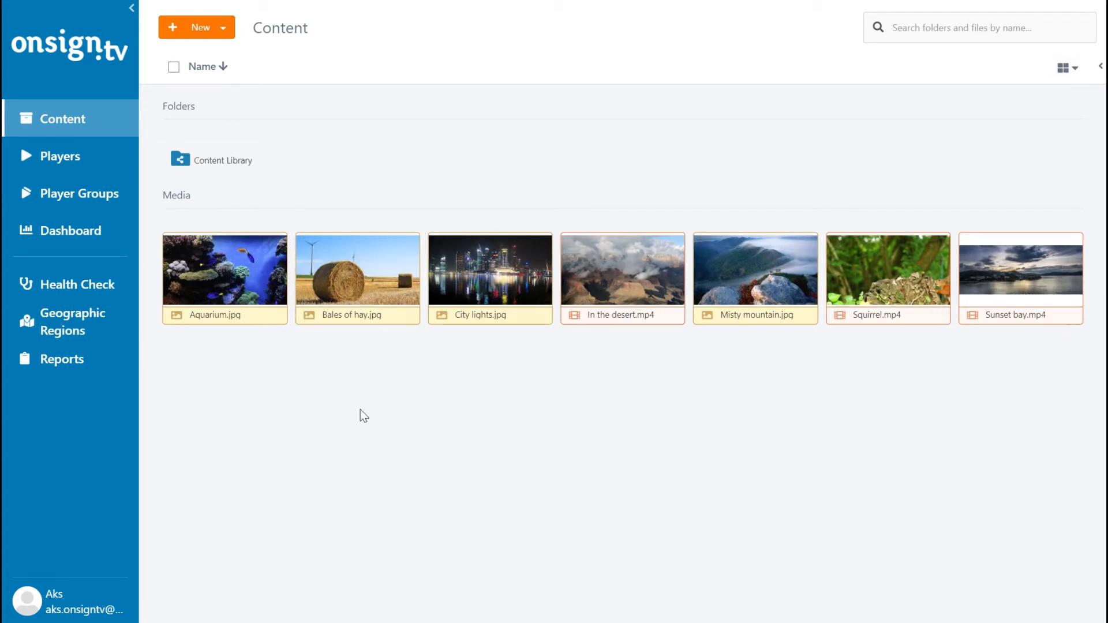
Step: View the content files as a list and switch back to the grid view
left_click(1069, 68)
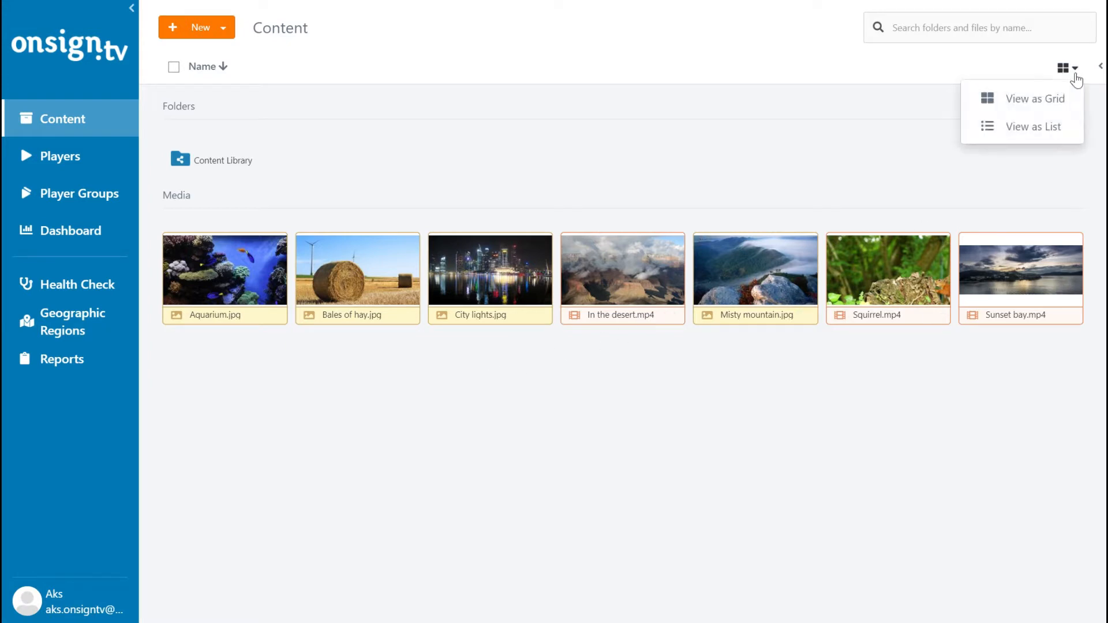
left_click(1064, 130)
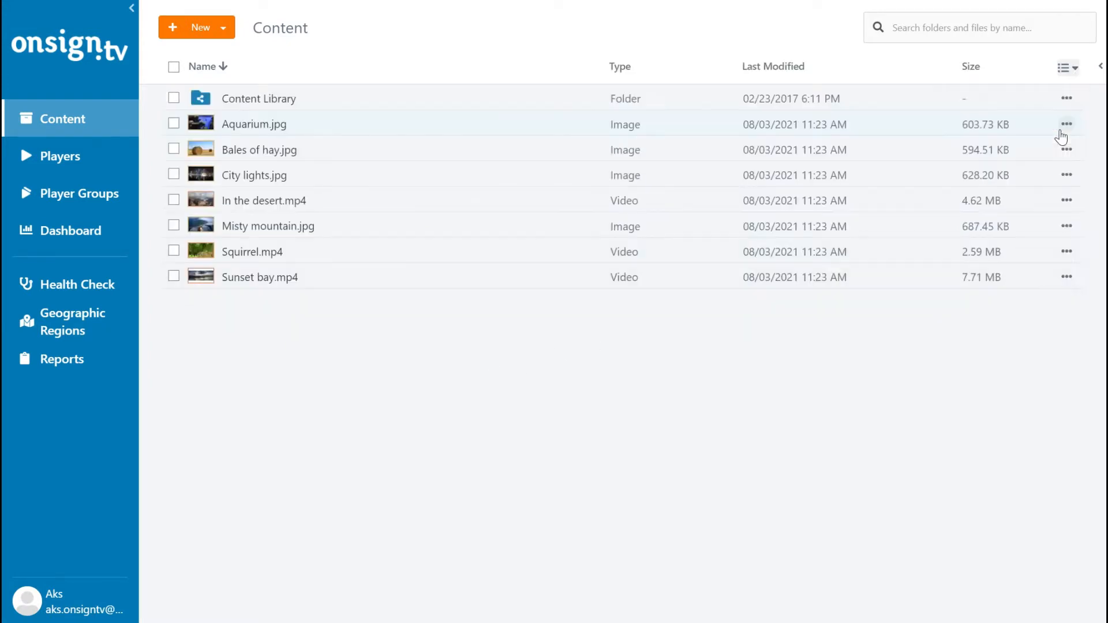
left_click(1075, 73)
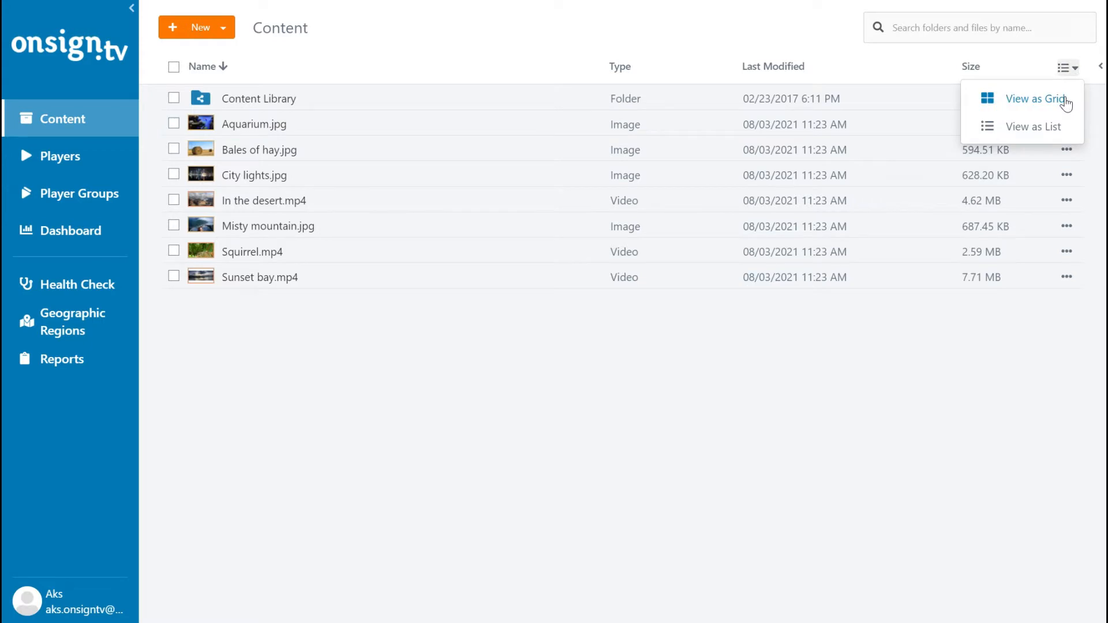
left_click(1067, 103)
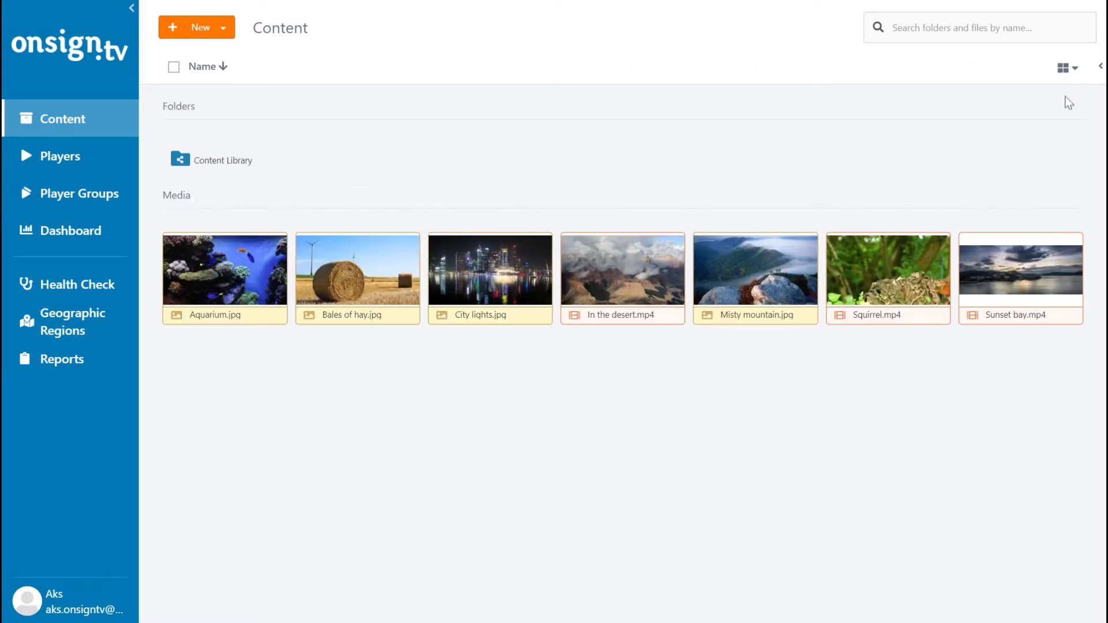
Step: Show the info panel and view the file details of Misty mountain.jpg, In the desert.mp4 and City lights.jpg
left_click(1101, 68)
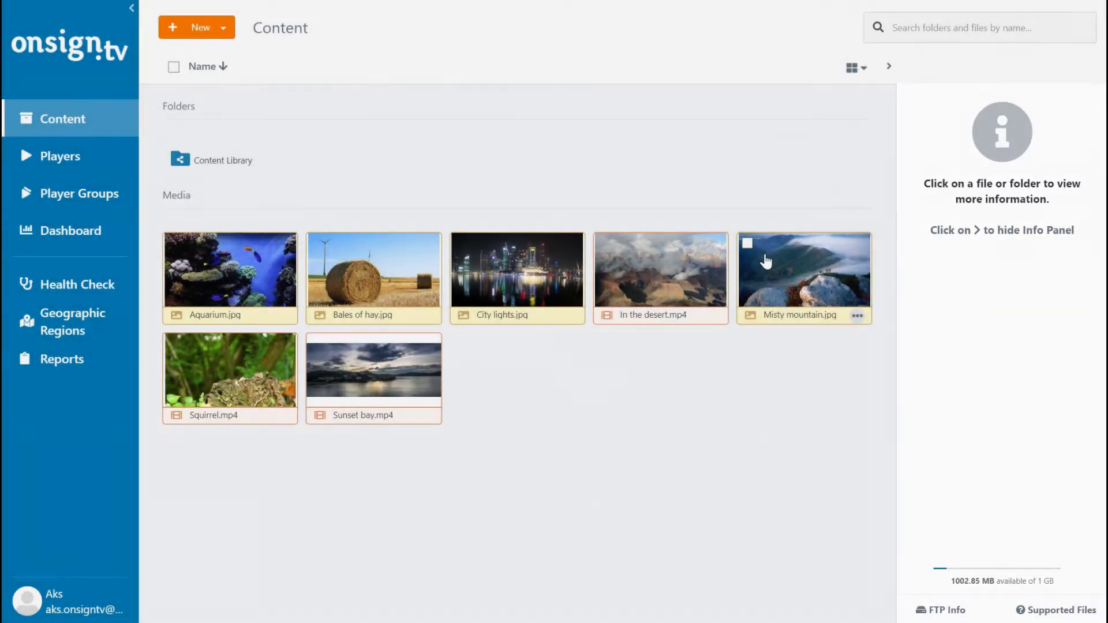
left_click(764, 258)
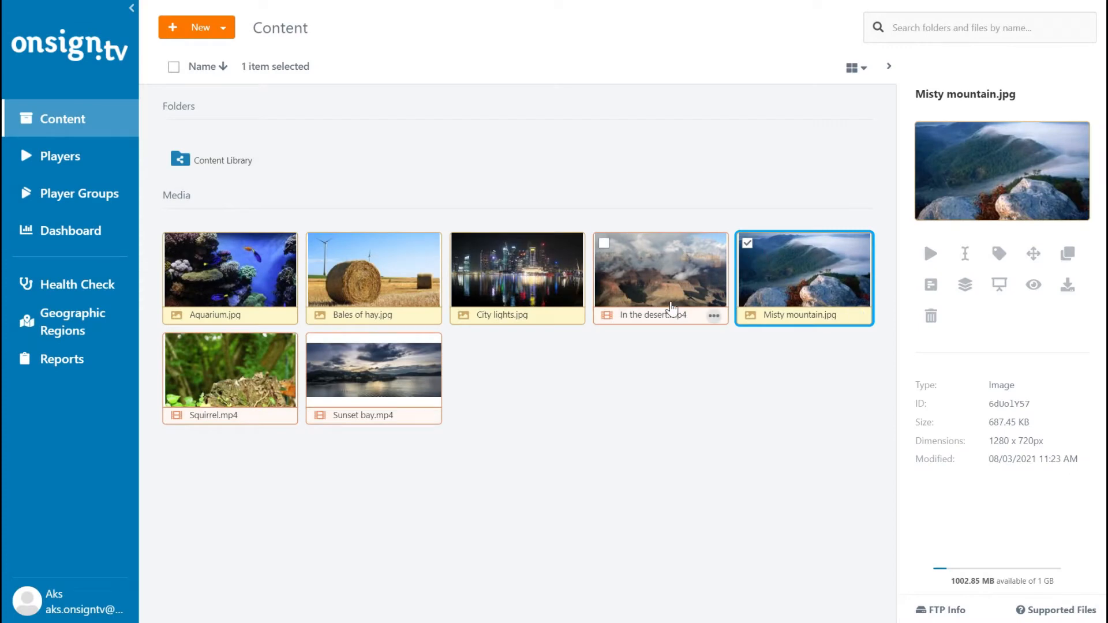
left_click(671, 308)
left_click(528, 280)
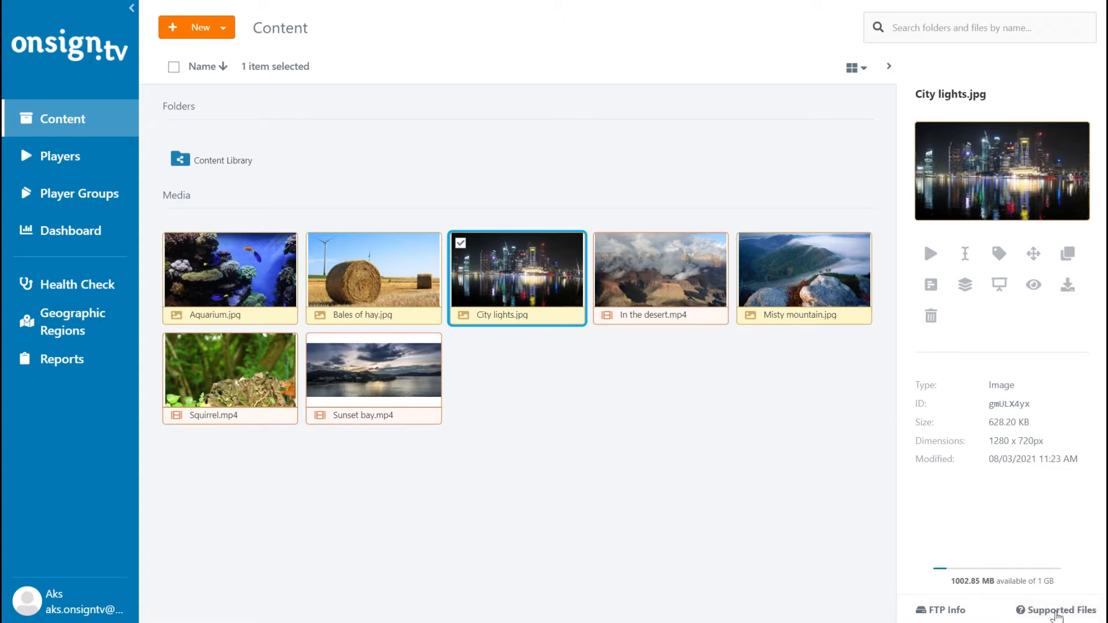
Step: View the list of supported file types and clear the file selection
left_click(1057, 614)
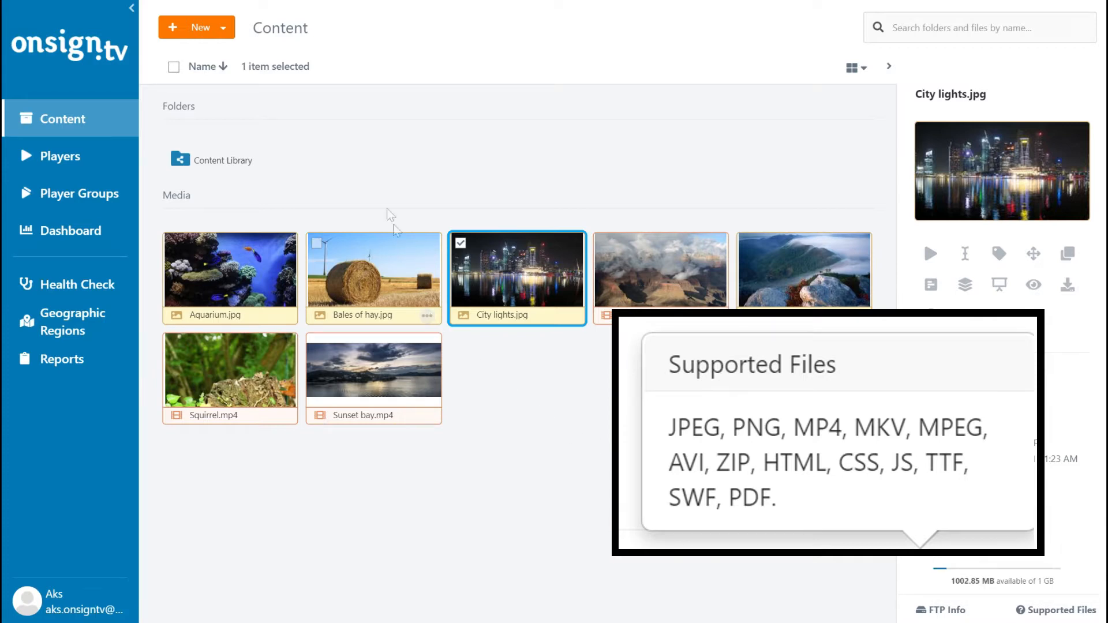
left_click(374, 173)
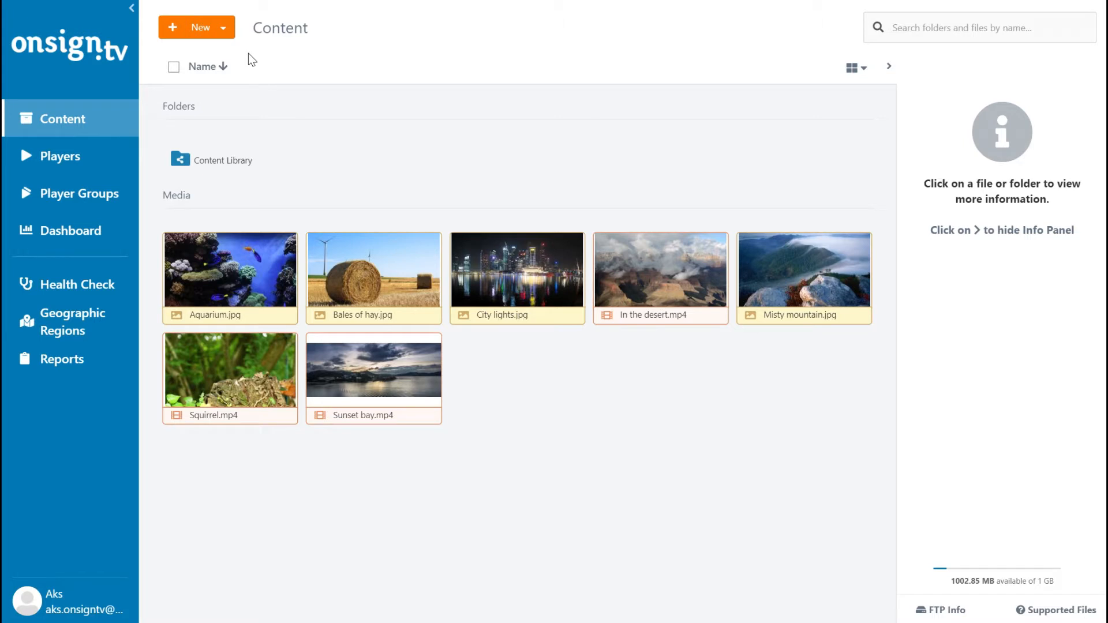
Step: Upload image001.jpg and image002.jpg to the content area
left_click(219, 32)
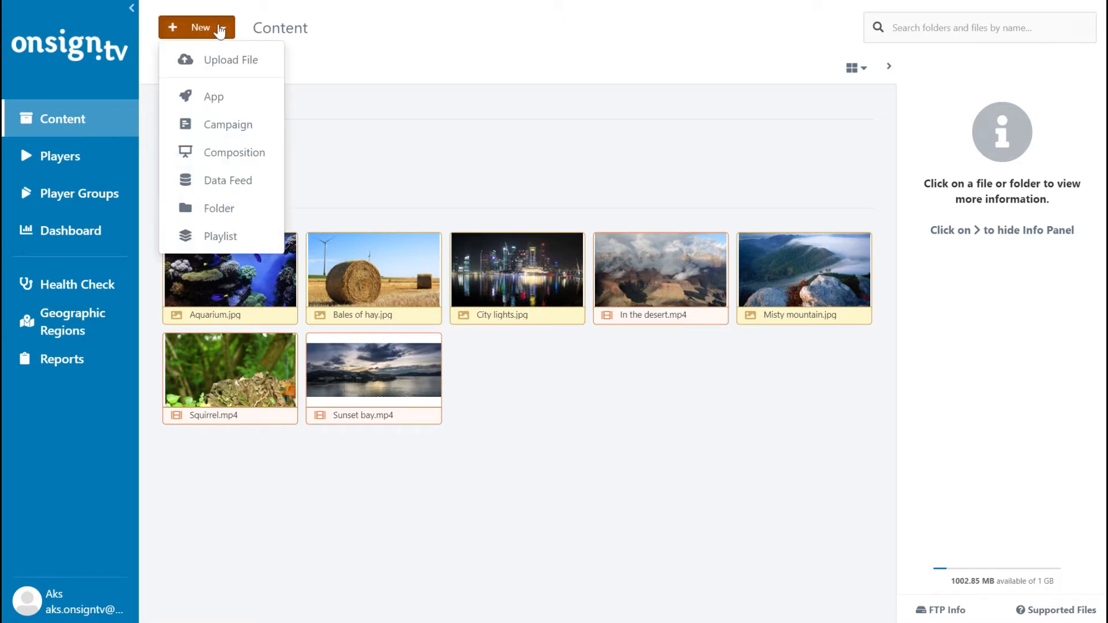
left_click(218, 68)
left_click(78, 92)
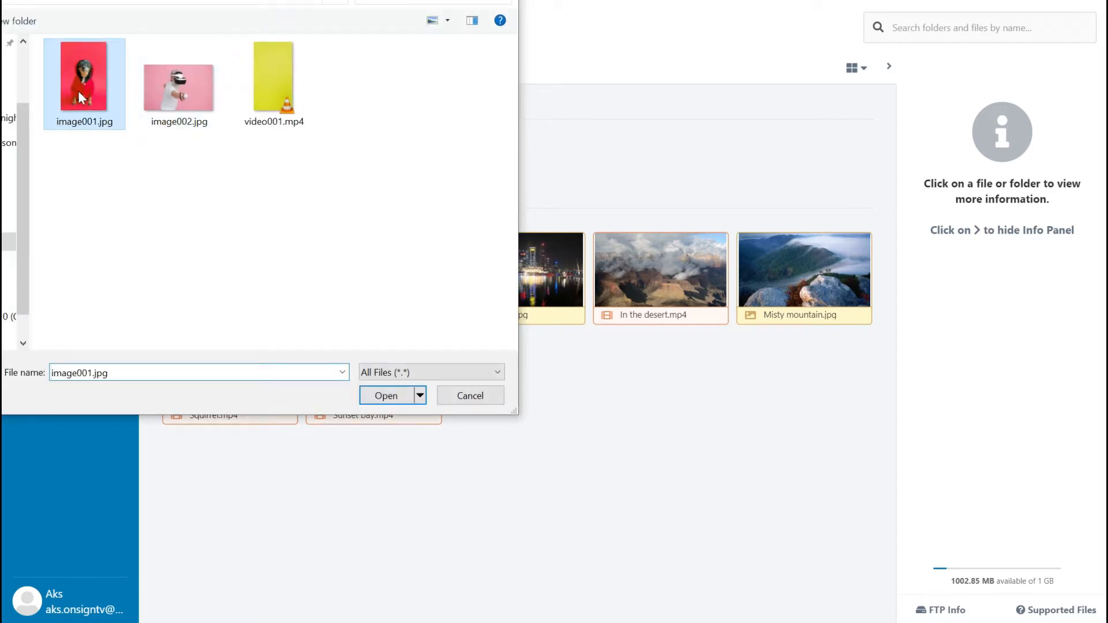
left_click(403, 395)
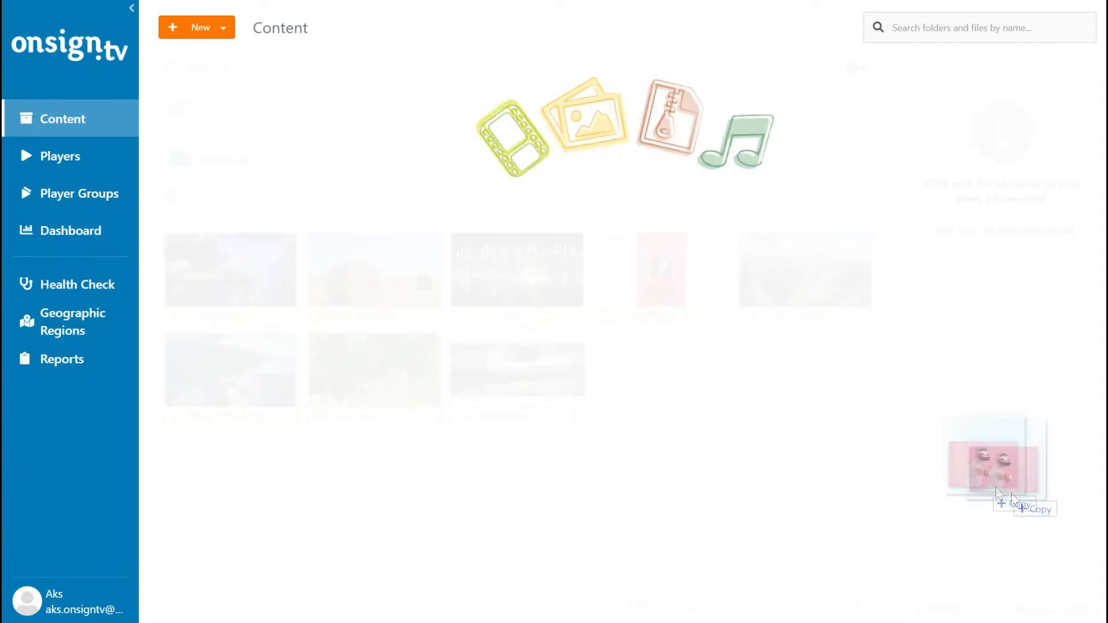
left_click_drag(1003, 500, 600, 373)
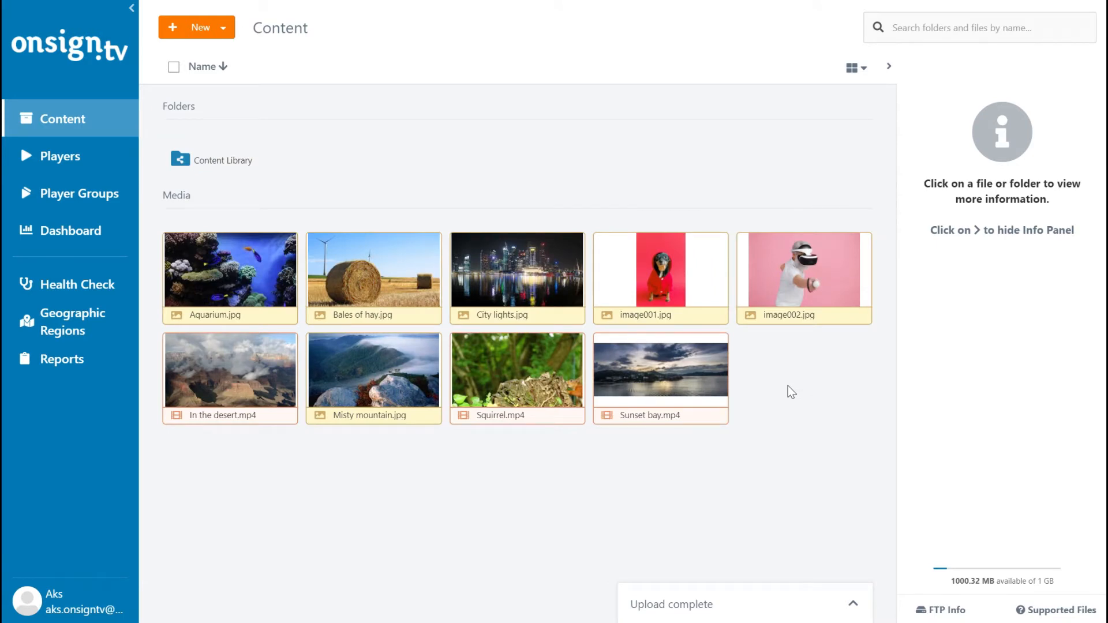
Step: Change the dollar digit of the Petit Gateau price to 6 in the Desserts section of the menu design
left_click(223, 28)
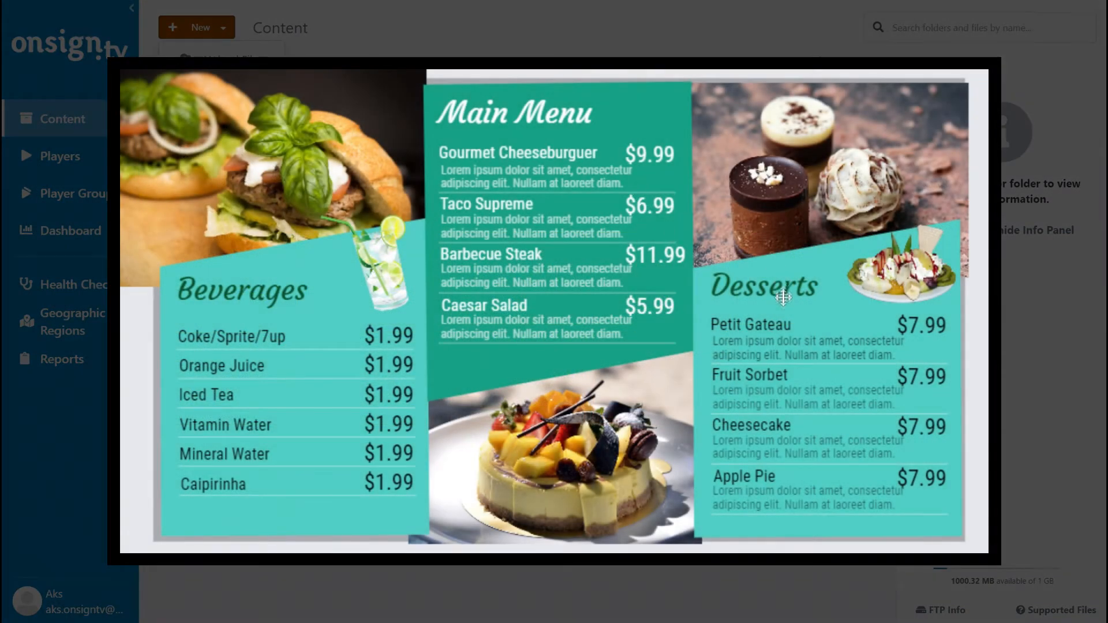
left_click(903, 327)
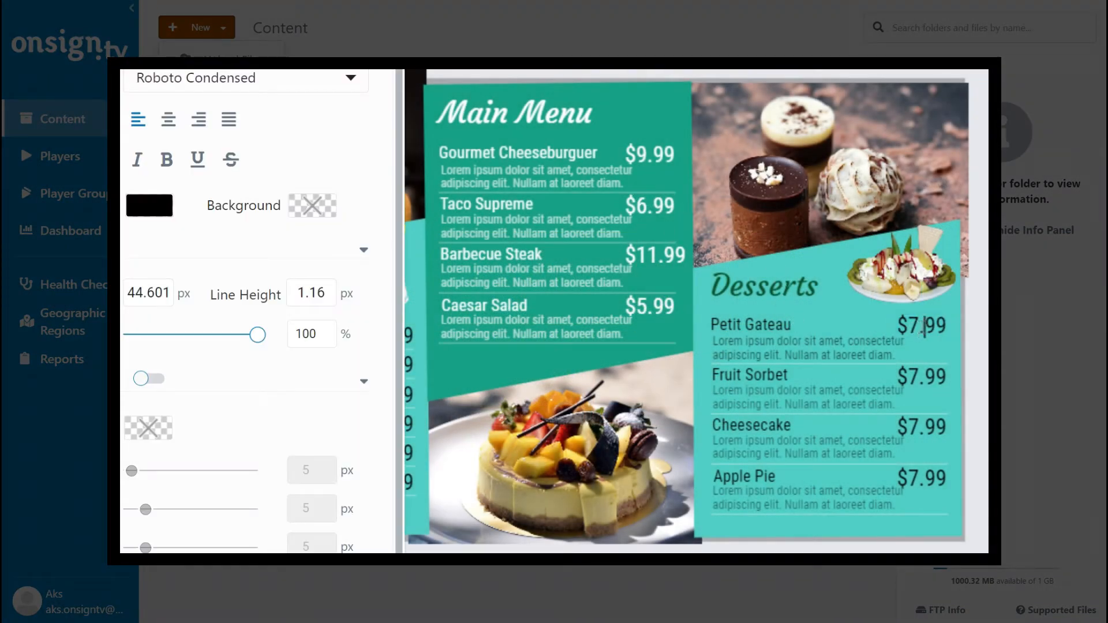
left_click(921, 327)
key("BackSpace")
type("6")
left_click(883, 348)
left_click(820, 276)
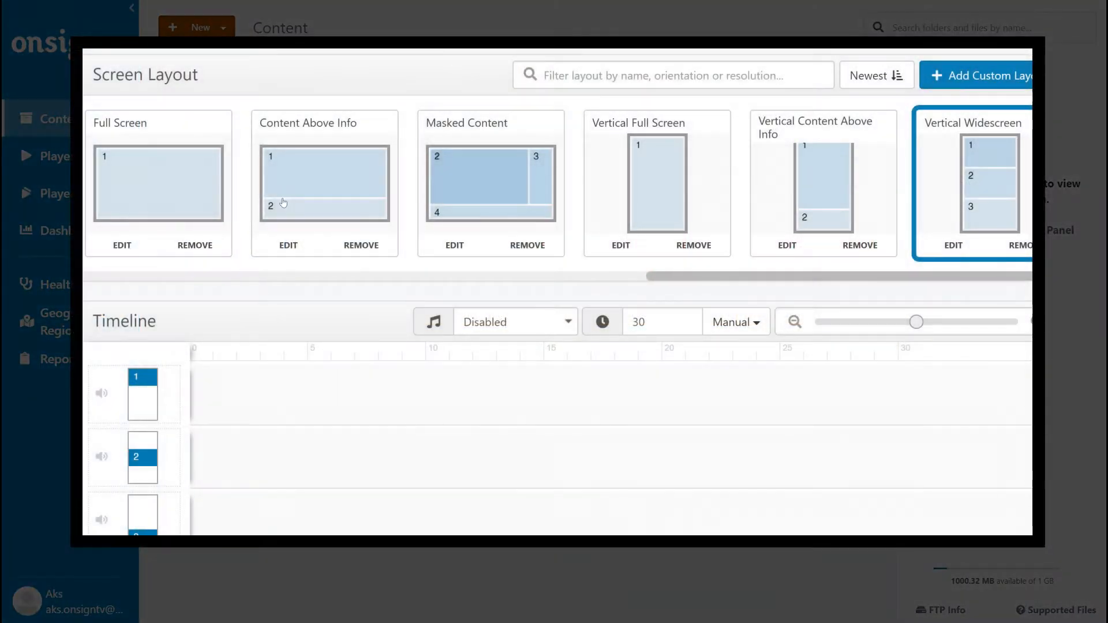
Step: Apply the Content Above Info screen layout and replace it with the Masked Content layout
left_click(283, 203)
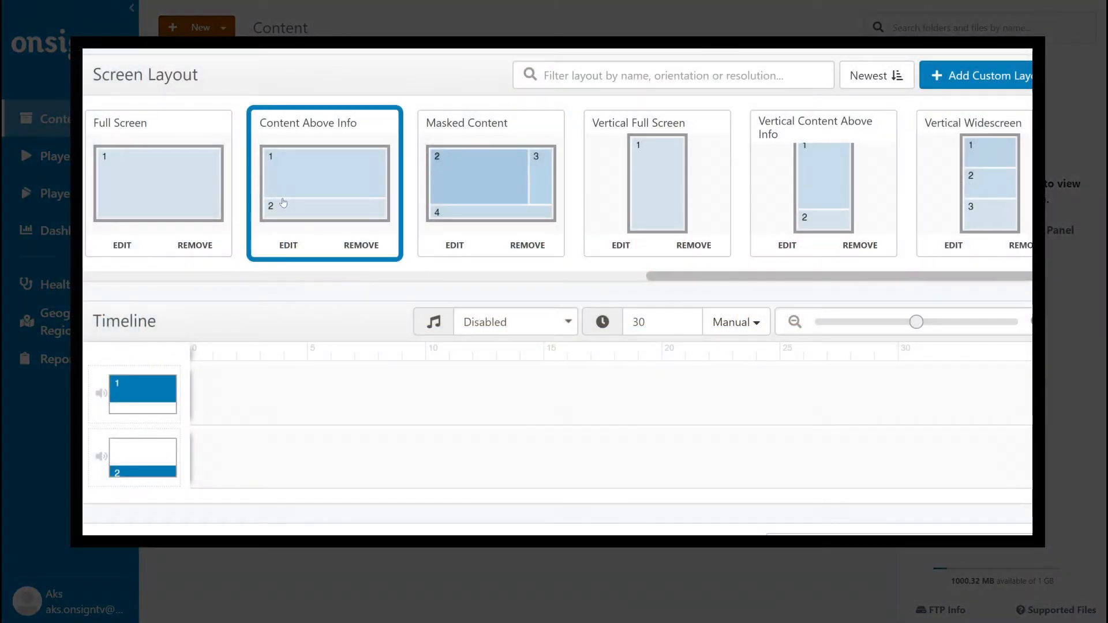
left_click(493, 191)
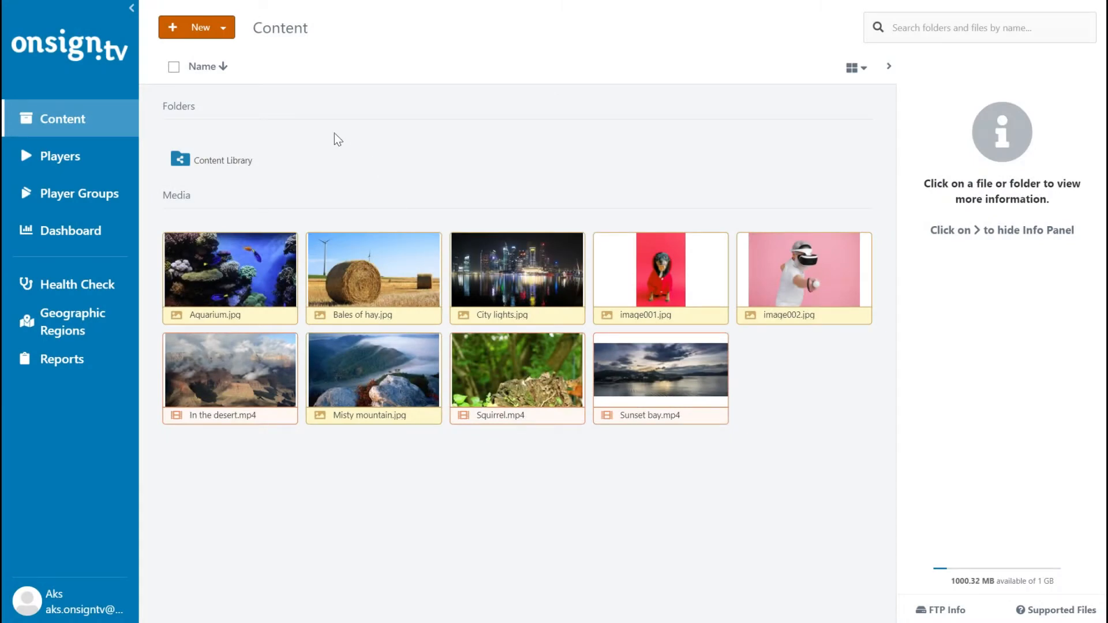
Step: Browse the Clock, Weather and Social Networks categories of the app gallery and close it
left_click(224, 30)
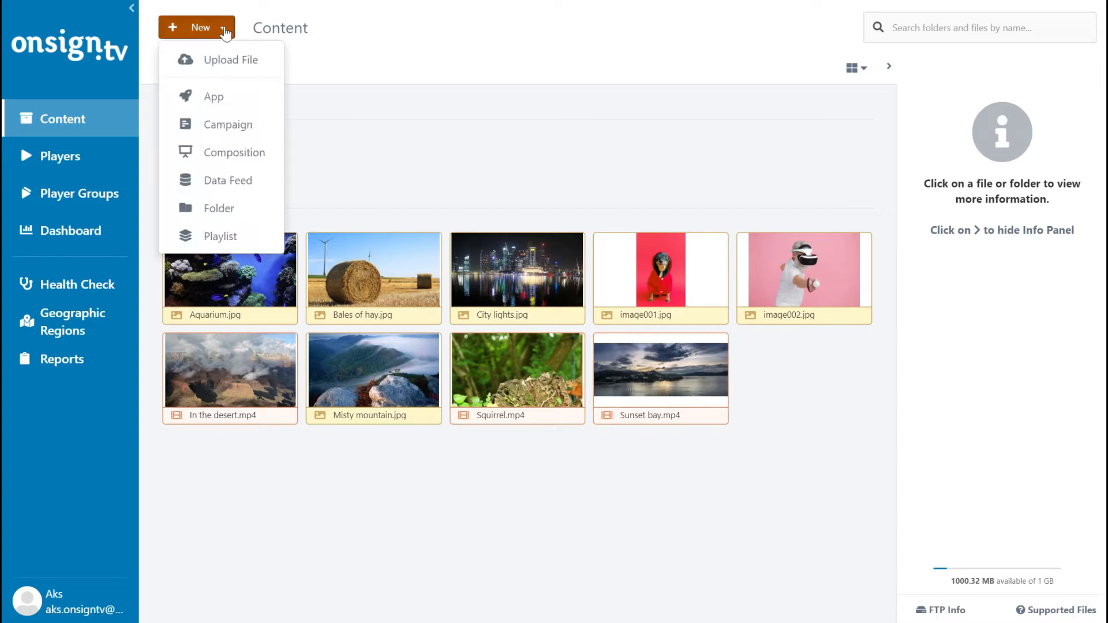
left_click(212, 98)
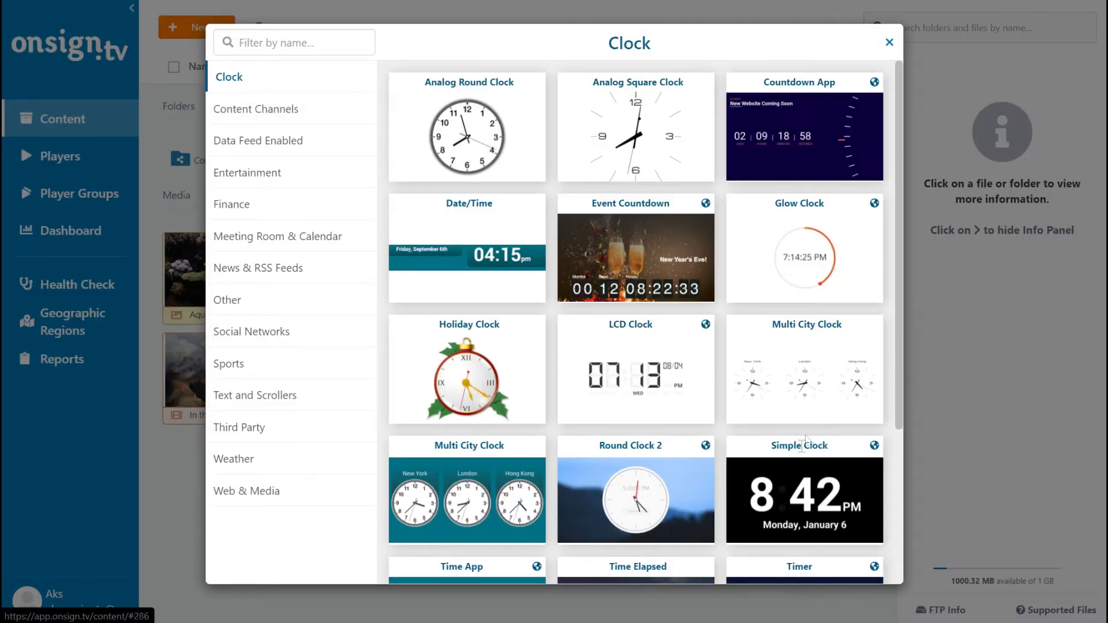
scroll(738, 450, "down", 4)
scroll(738, 448, "up", 4)
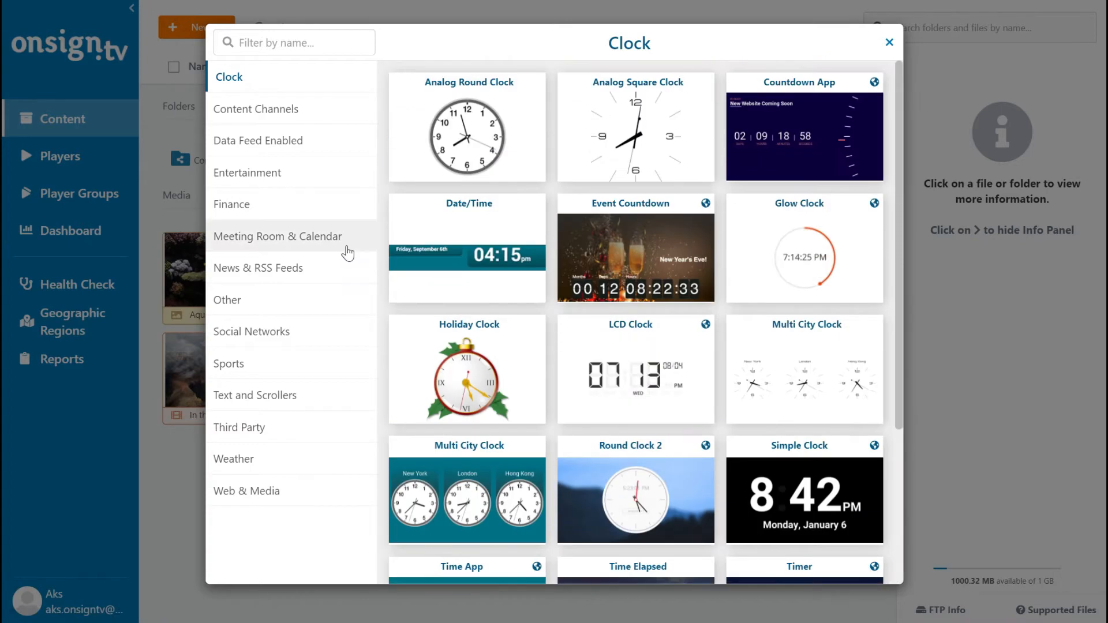
left_click(263, 458)
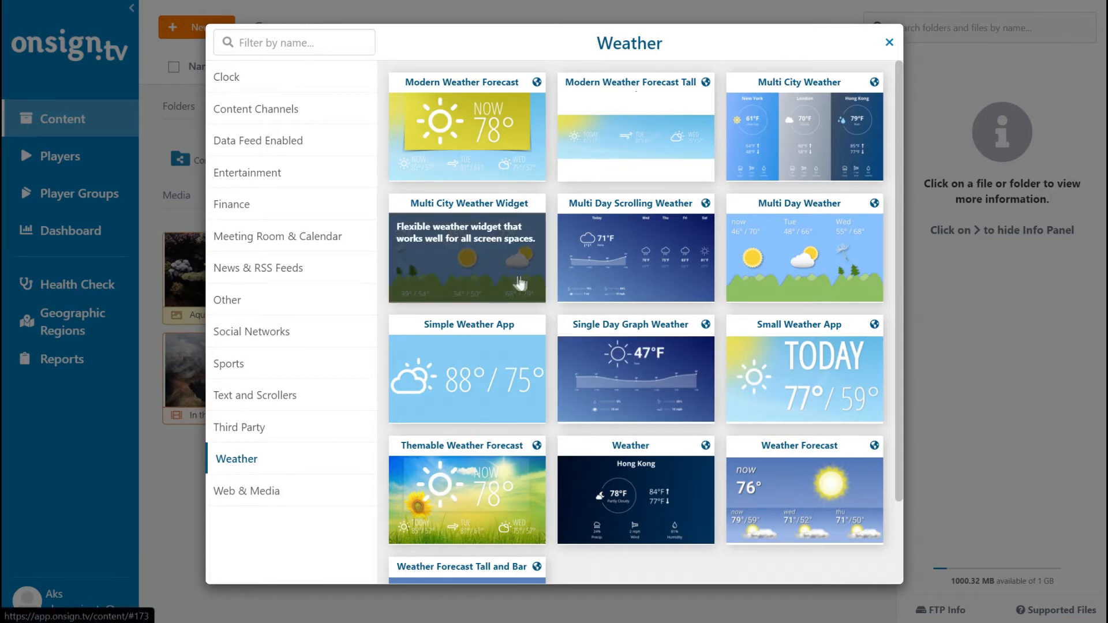
left_click(328, 333)
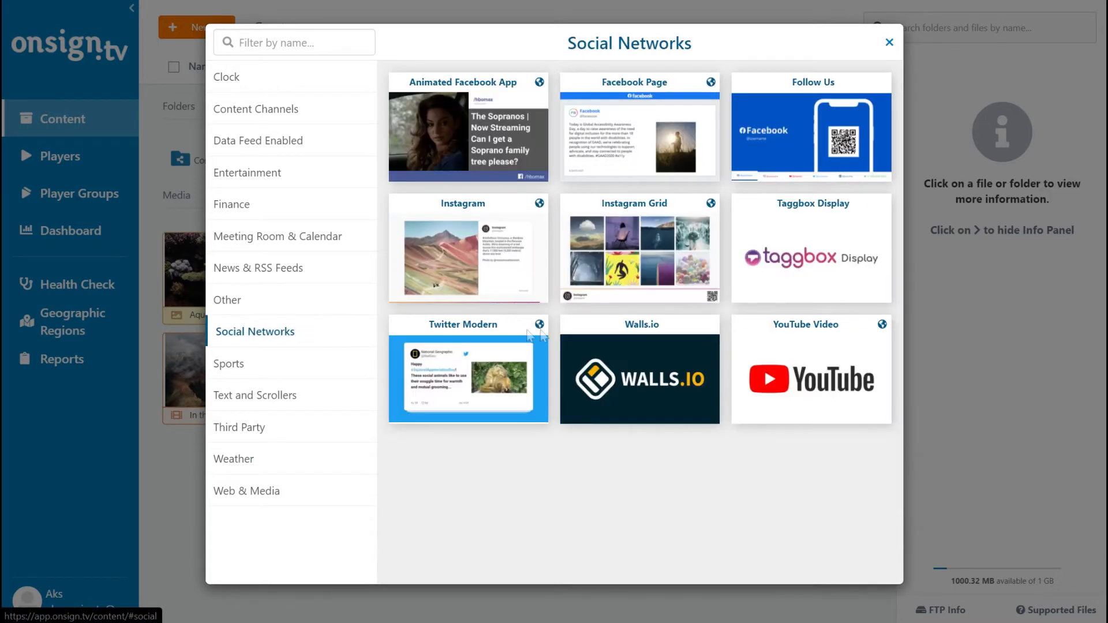
left_click(889, 42)
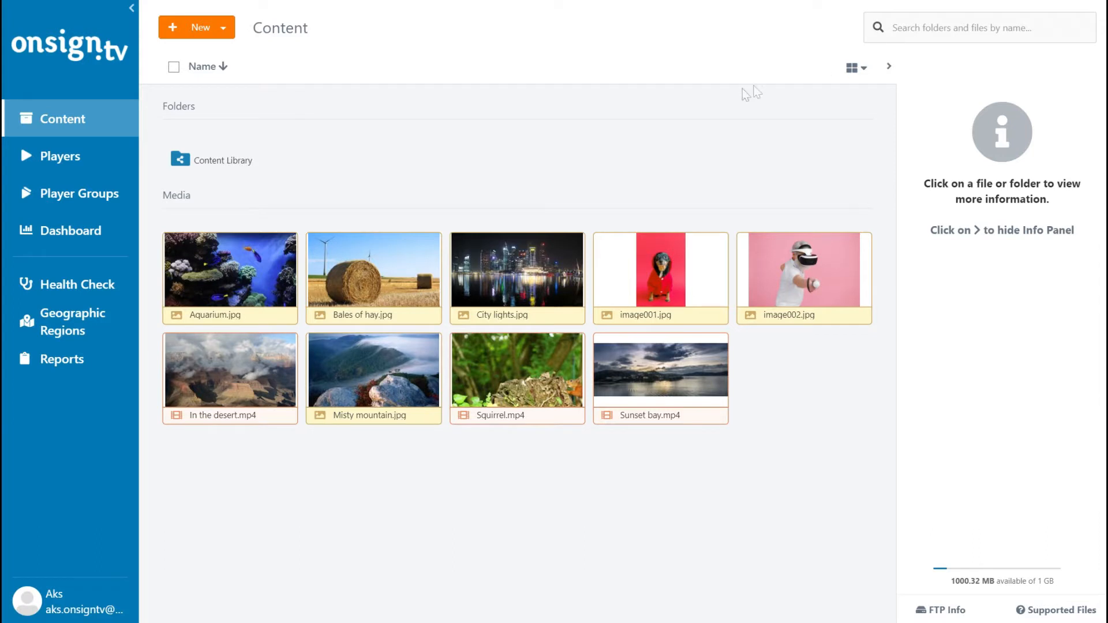
left_click(219, 27)
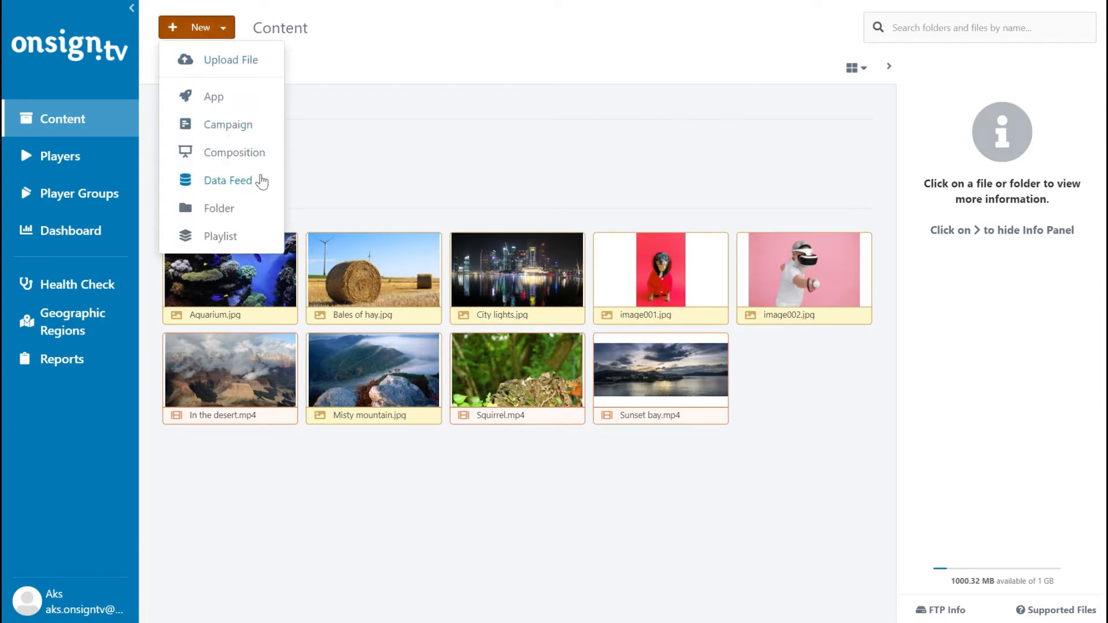
left_click(332, 172)
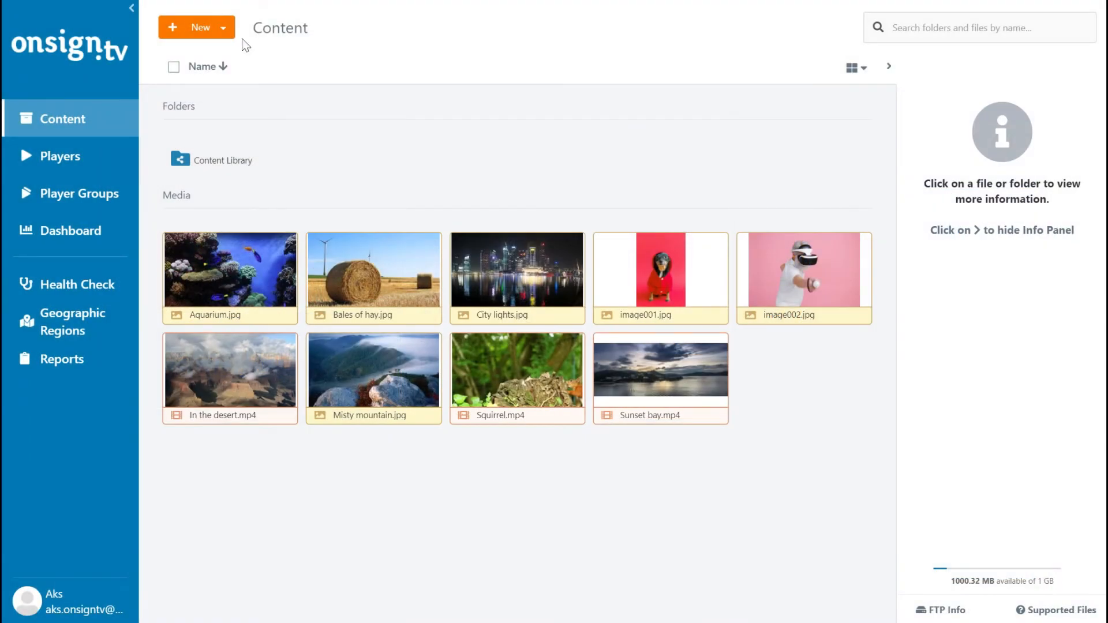
left_click(224, 27)
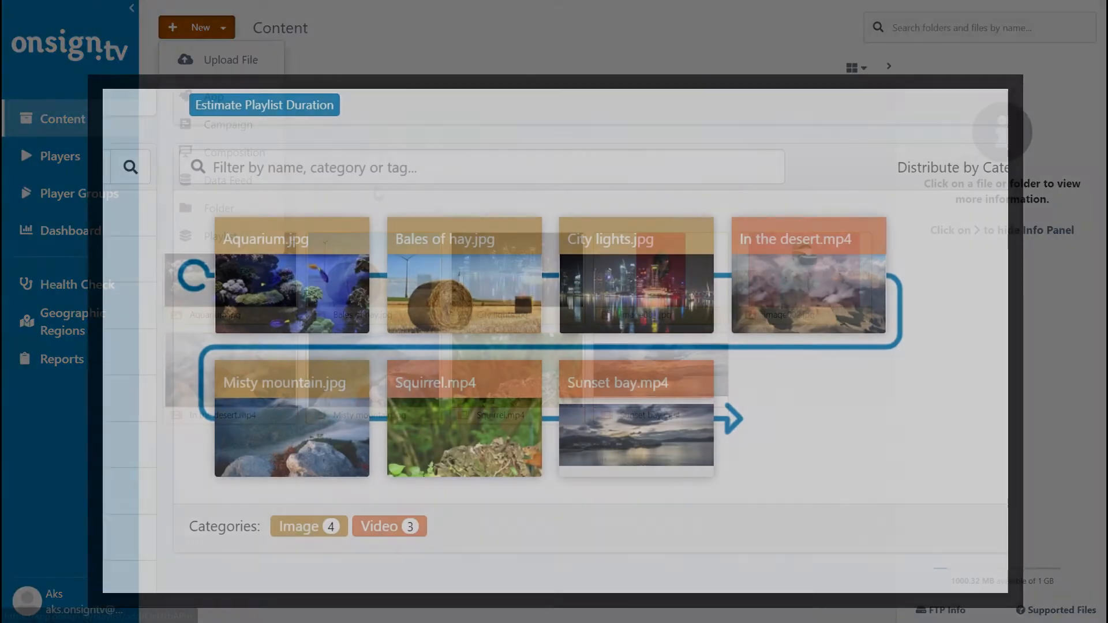
left_click(594, 87)
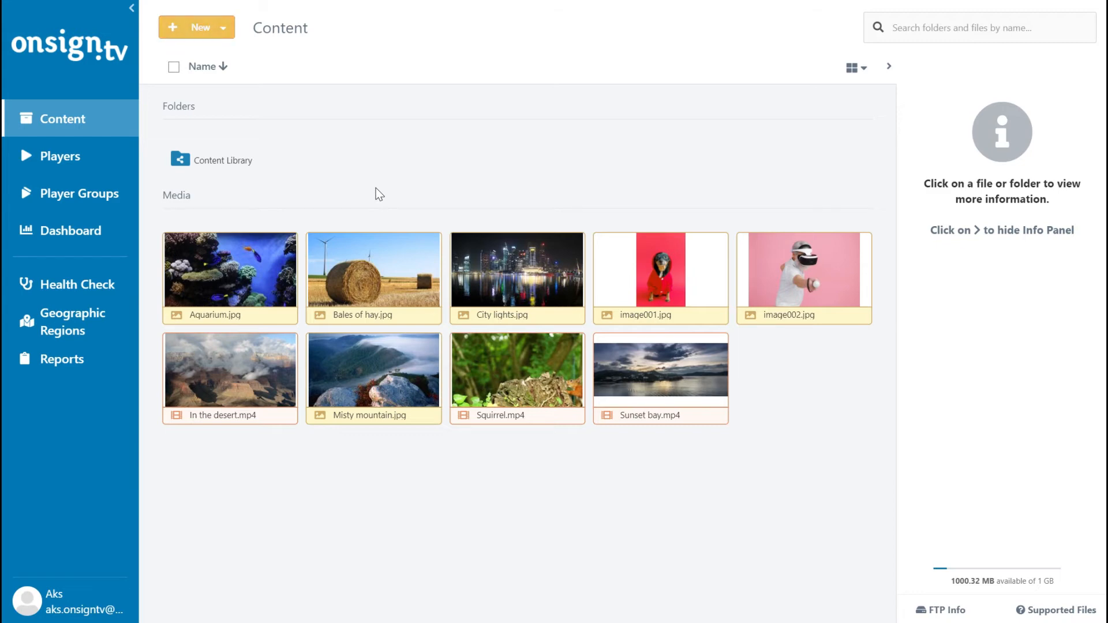
left_click(225, 30)
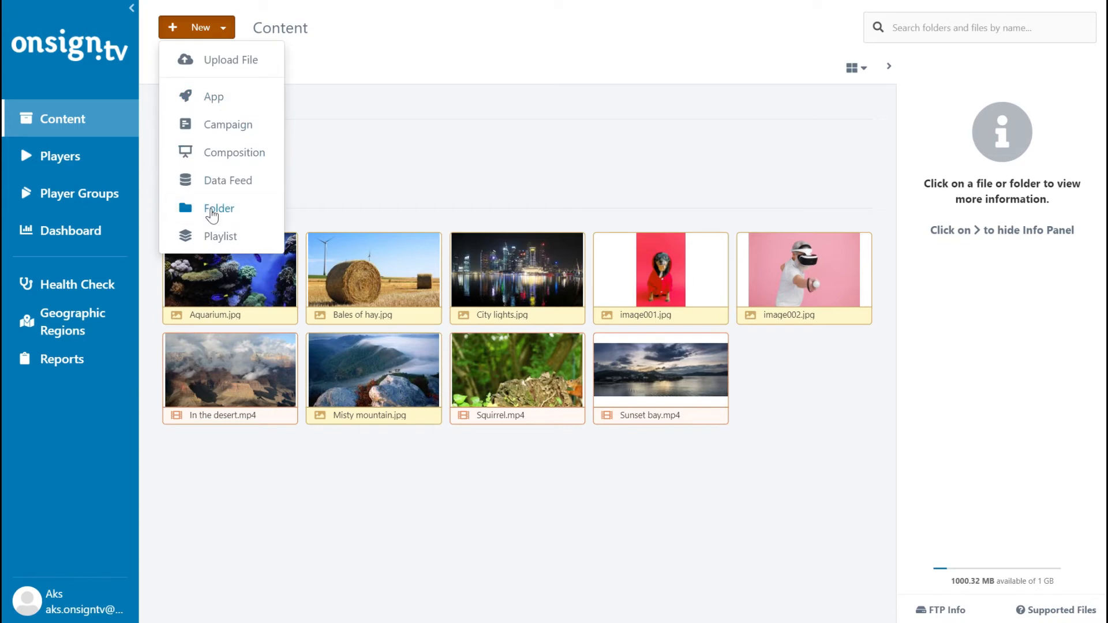
Step: Create a folder named New Folder in the content area
right_click(334, 160)
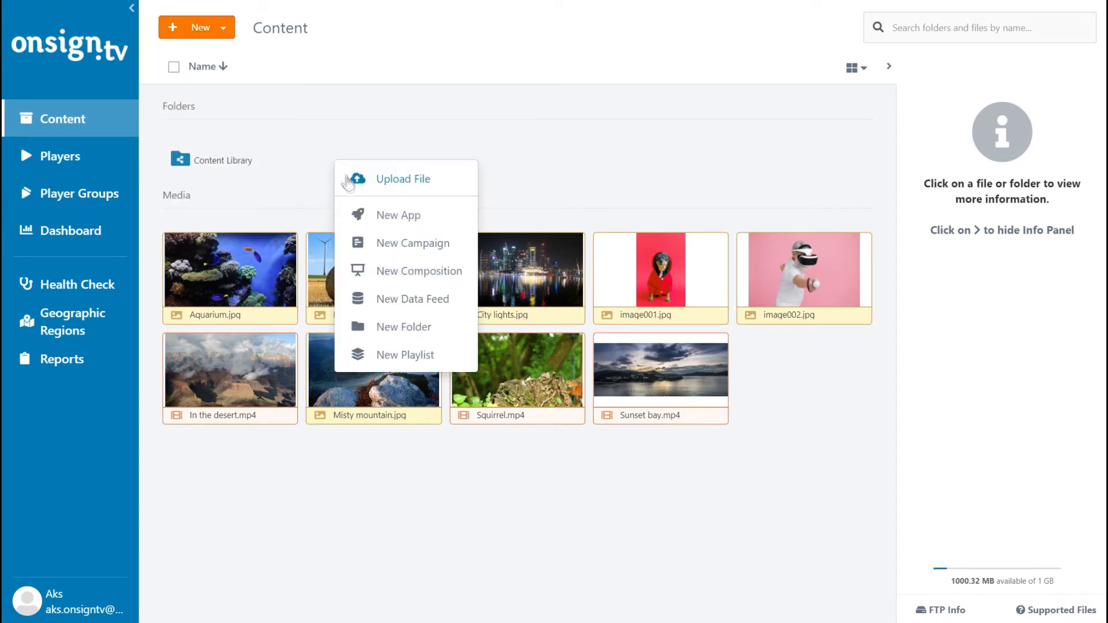
left_click(423, 328)
type("New Folder")
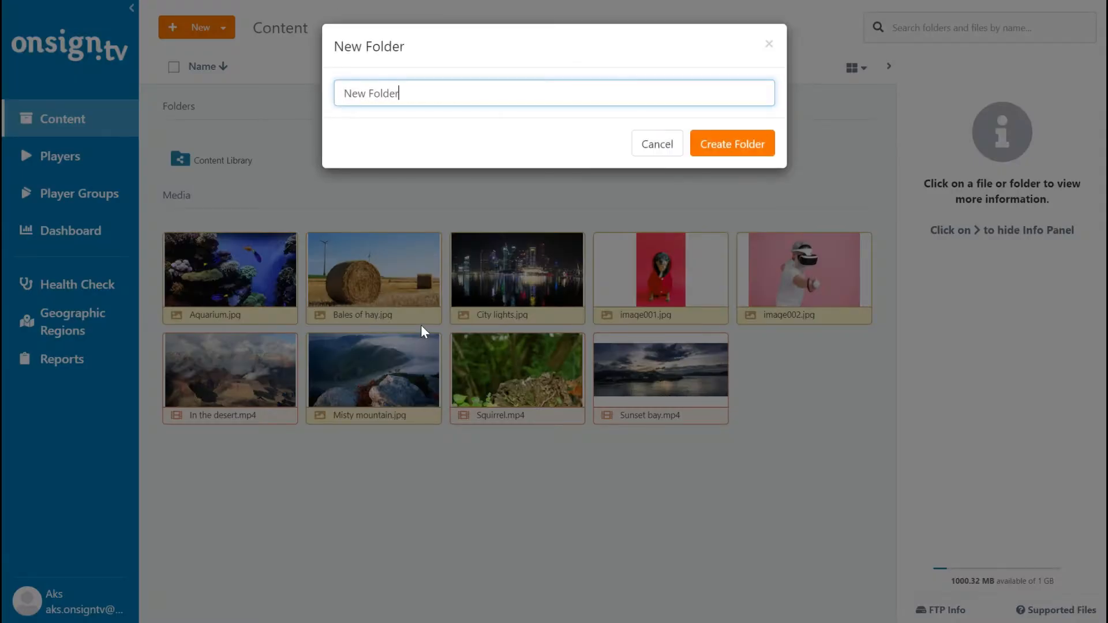
key("Return")
Step: Move image001.jpg and image002.jpg into New Folder
left_click_drag(652, 266, 332, 175)
left_click_drag(666, 257, 359, 158)
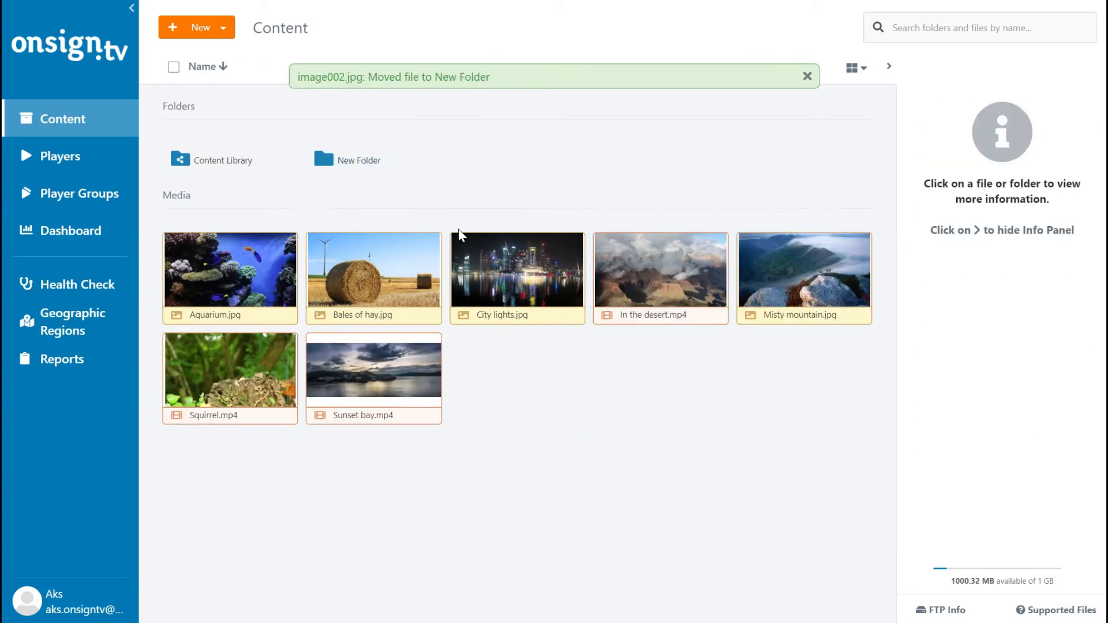
Step: Add the tag "main player" to City lights.jpg and save it
right_click(544, 284)
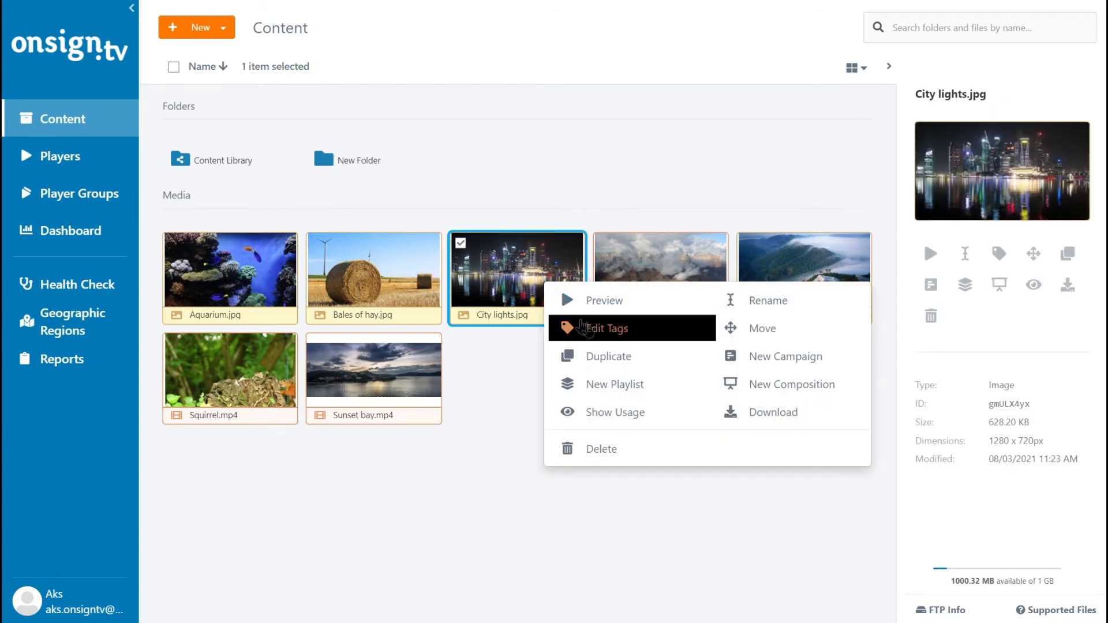
left_click(607, 328)
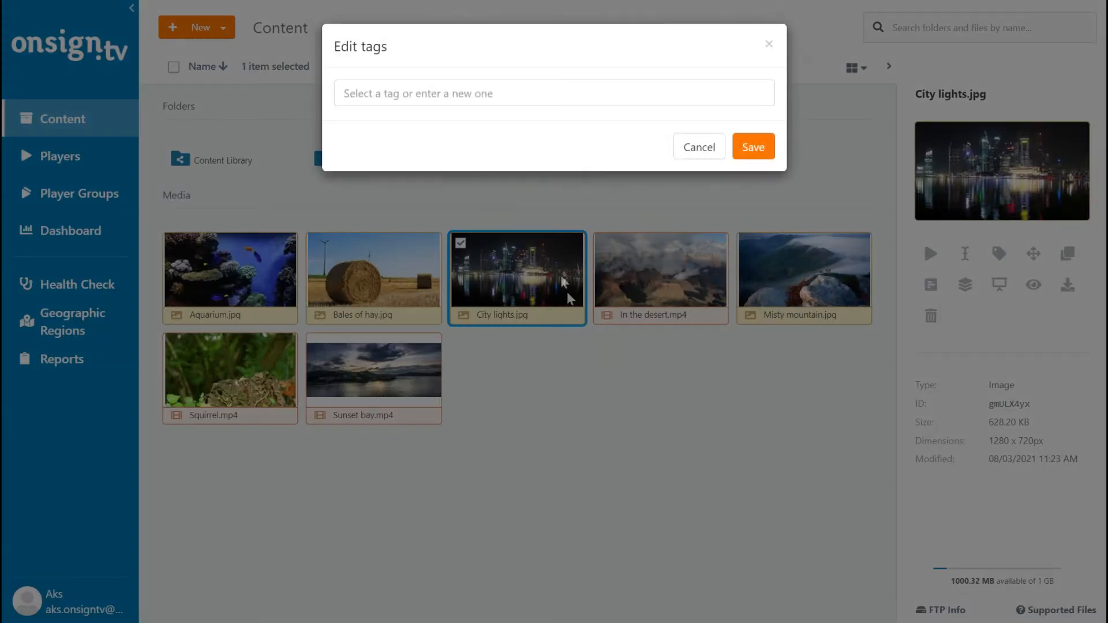
left_click(516, 97)
type("main player")
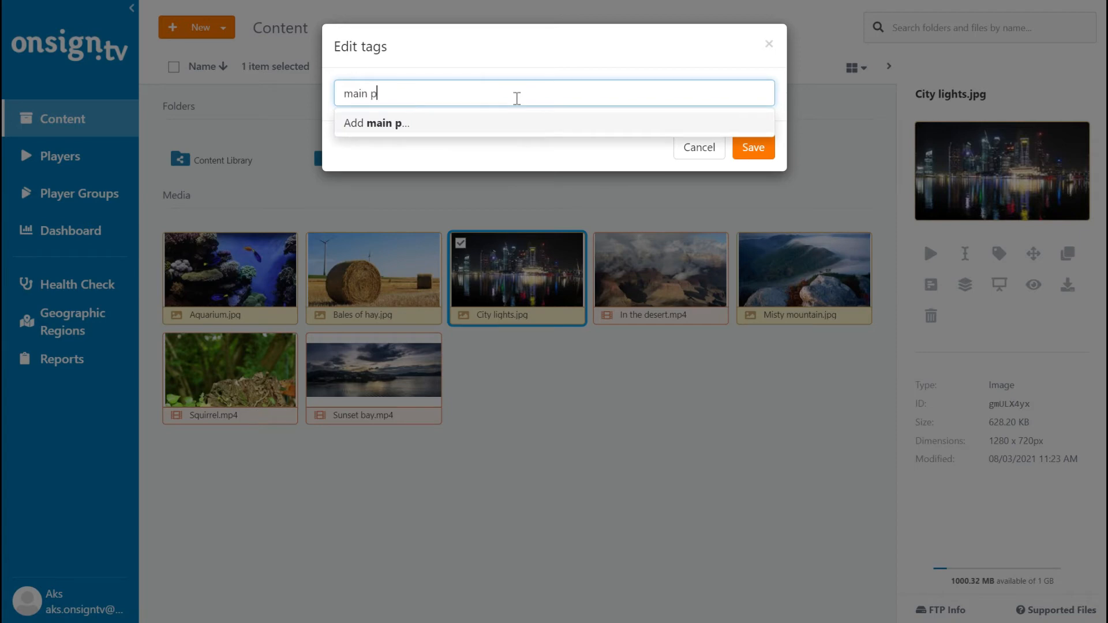
left_click(519, 122)
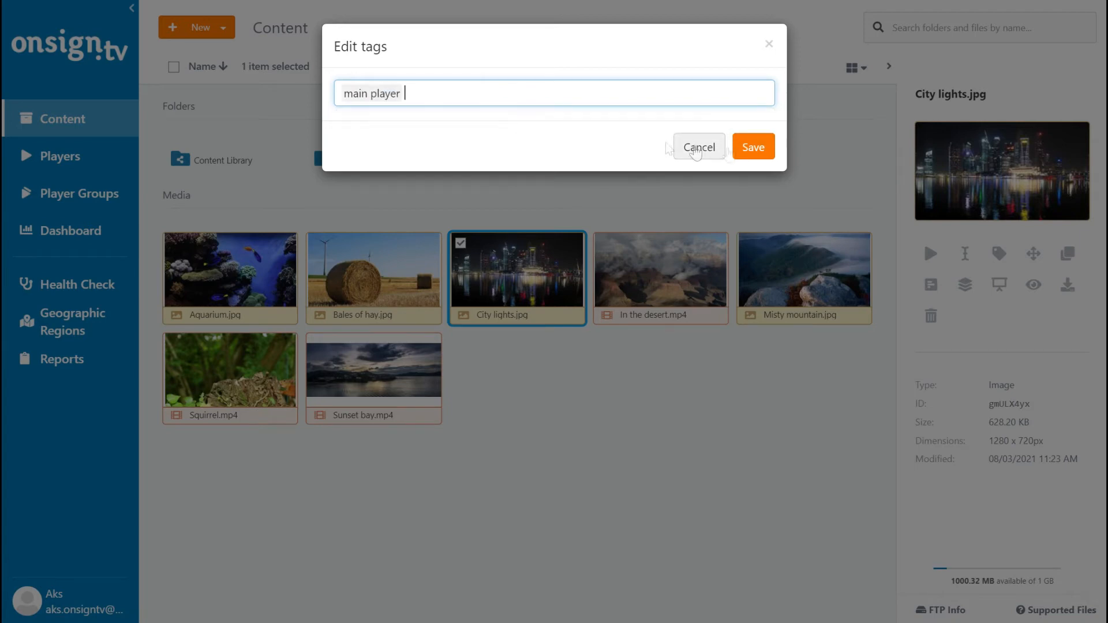
left_click(758, 150)
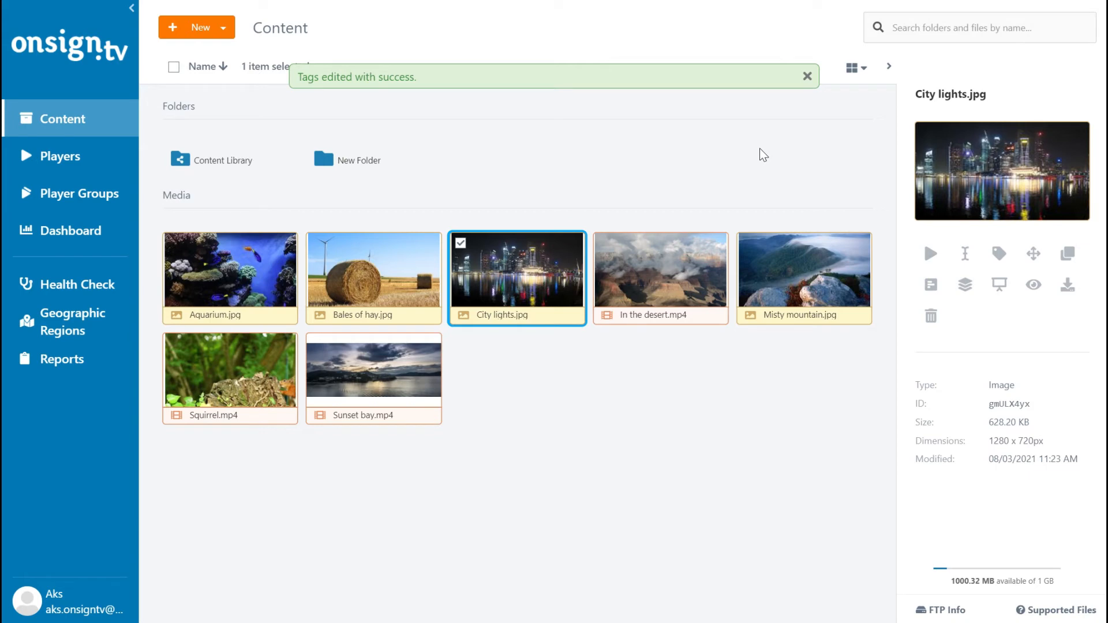
Step: Review the actions available for New Folder and open the permissions of the Sales App data feed
right_click(366, 166)
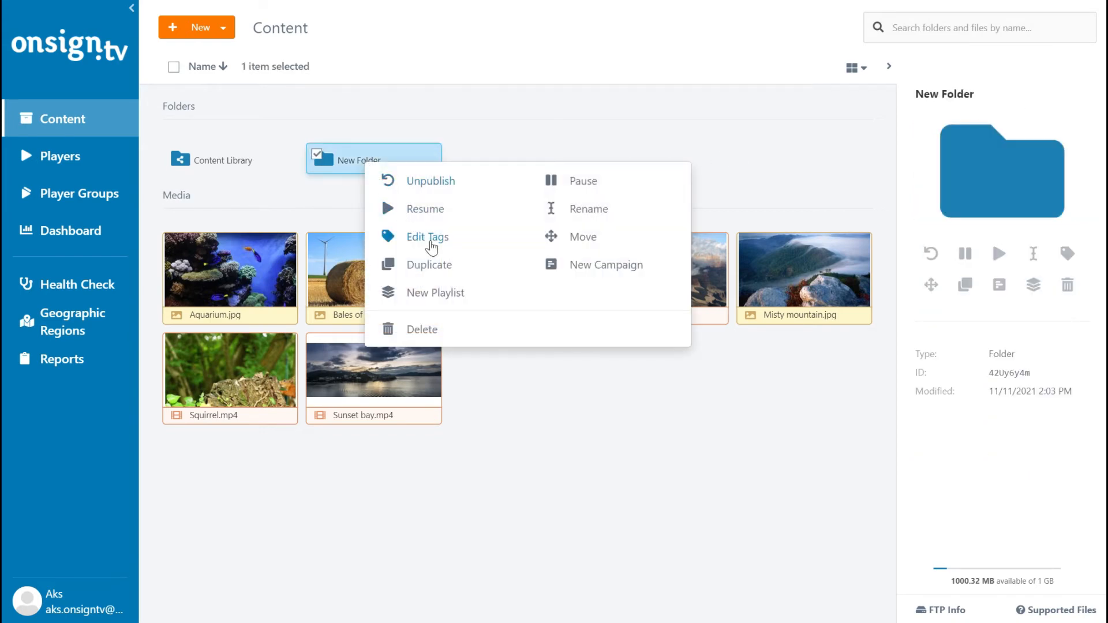
left_click(523, 390)
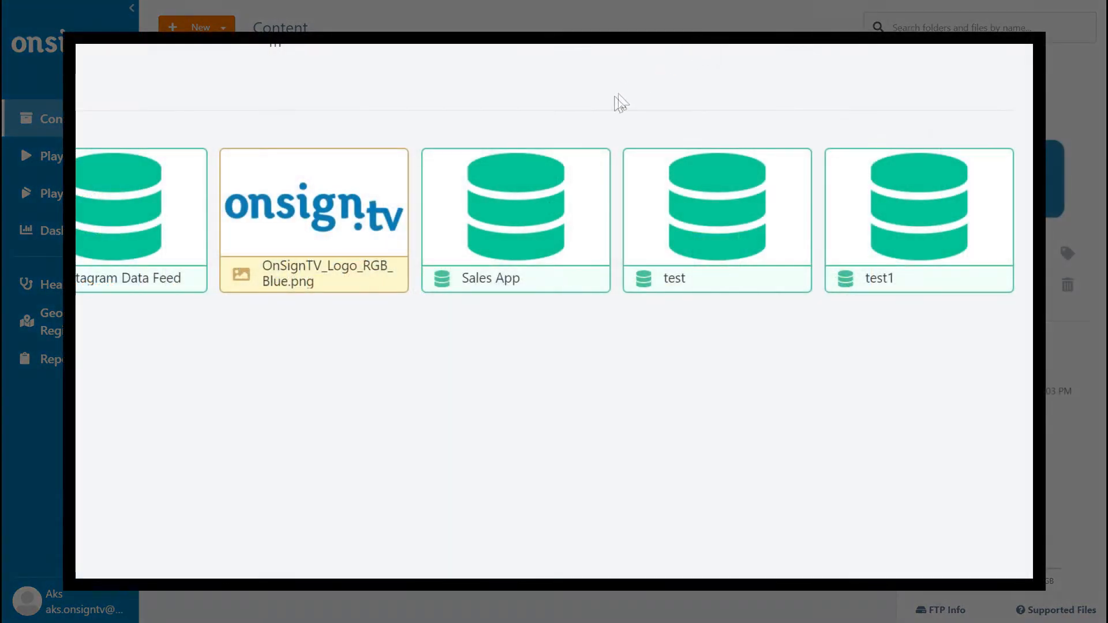
right_click(523, 225)
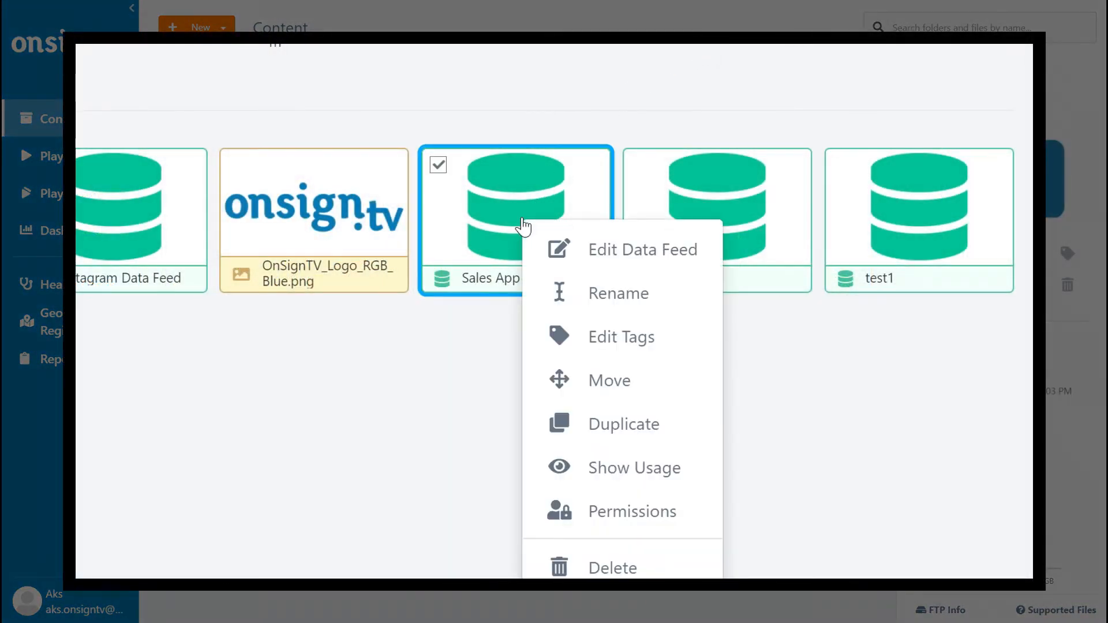
left_click(655, 517)
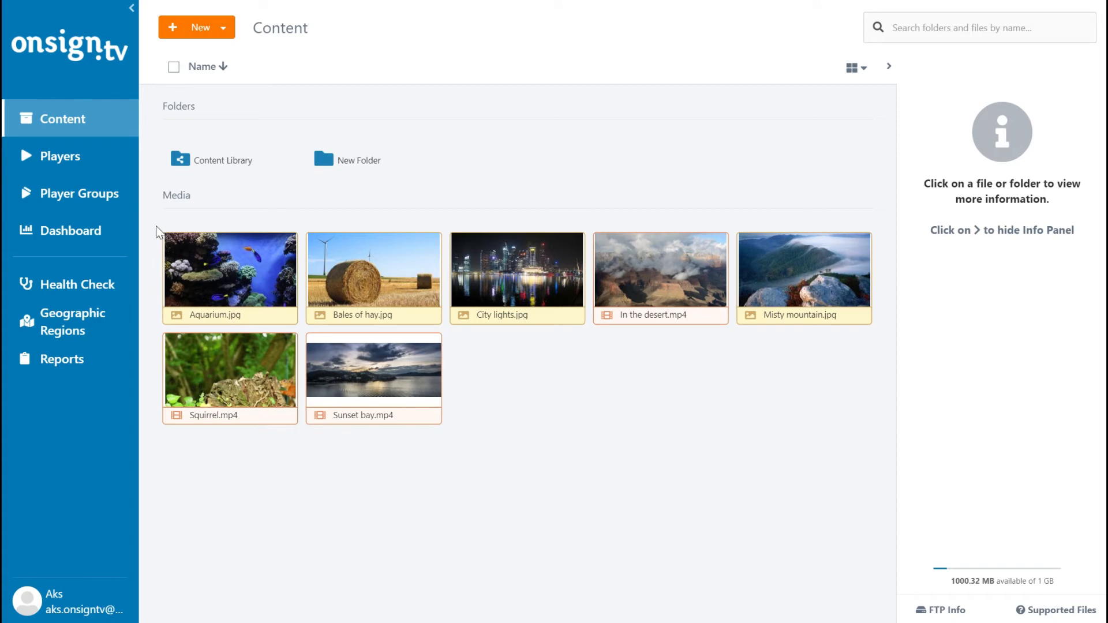
Step: Select Aquarium.jpg, Bales of hay.jpg, City lights.jpg and In the desert.mp4 one by one, and clear the selection
left_click(175, 247)
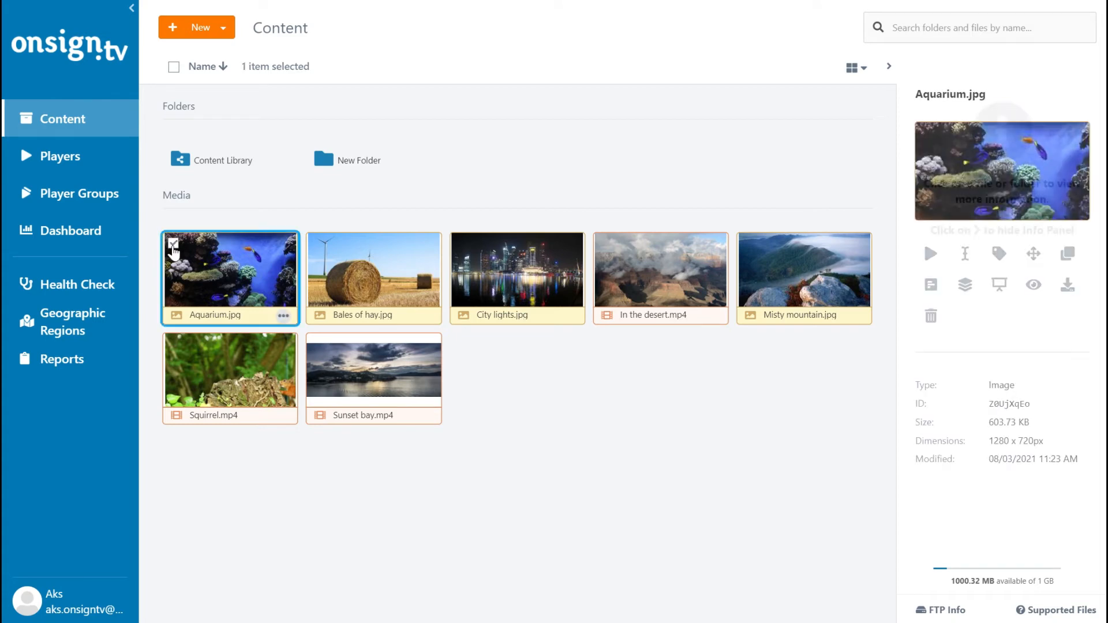
left_click(317, 243)
left_click(461, 245)
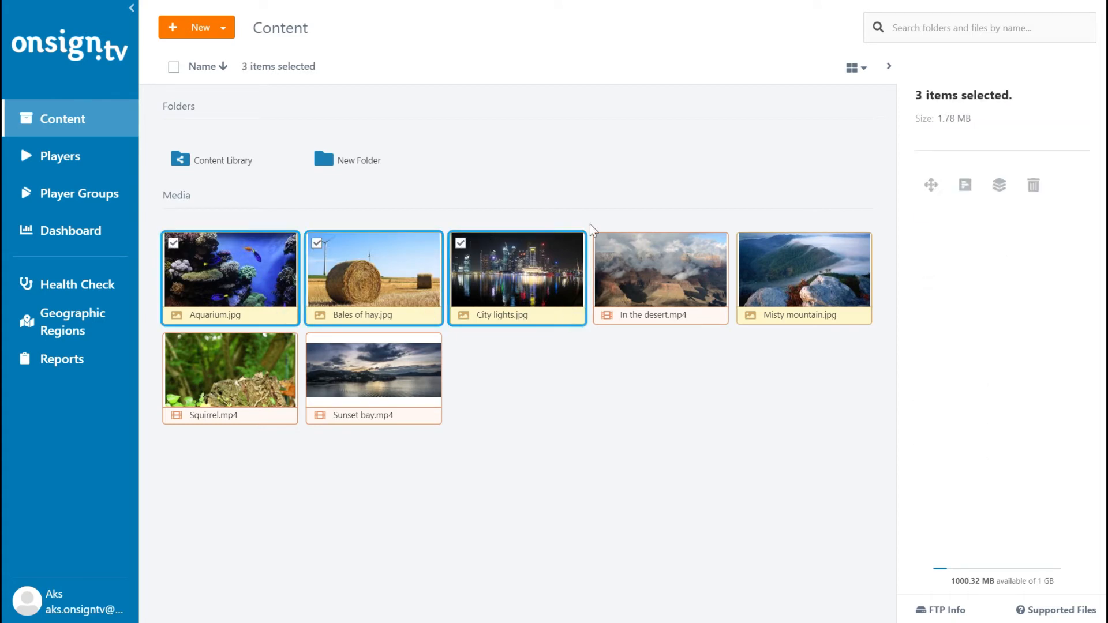
left_click(603, 245)
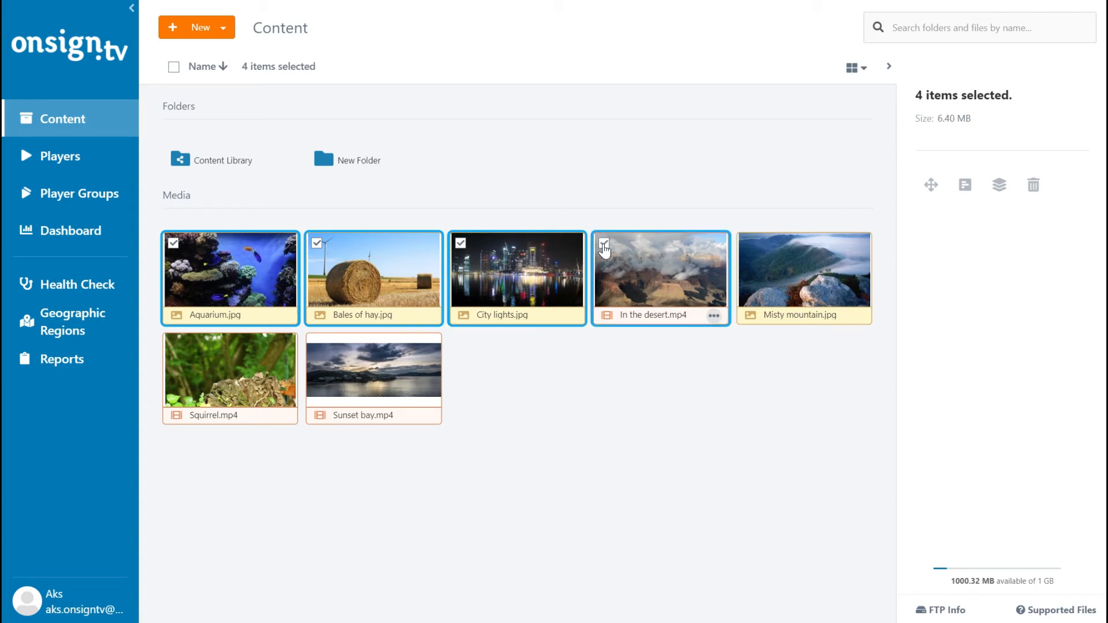
left_click(477, 216)
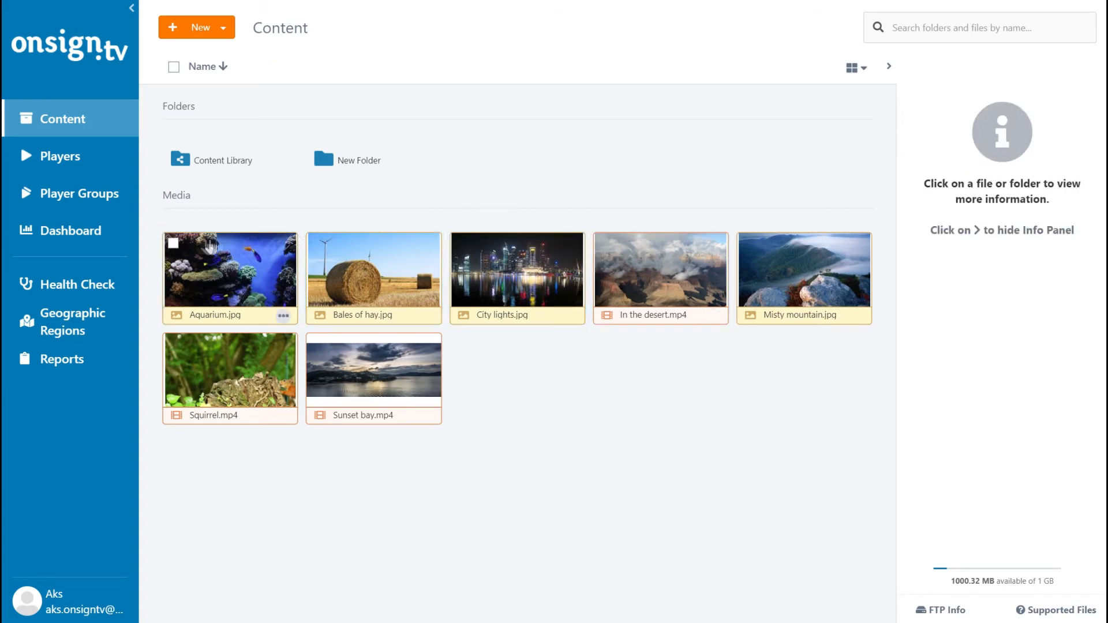
Step: Select the range from Aquarium.jpg to In the desert.mp4, replace it with a selection of all seven media files, and clear it
left_click(173, 243)
left_click(604, 244, "shift")
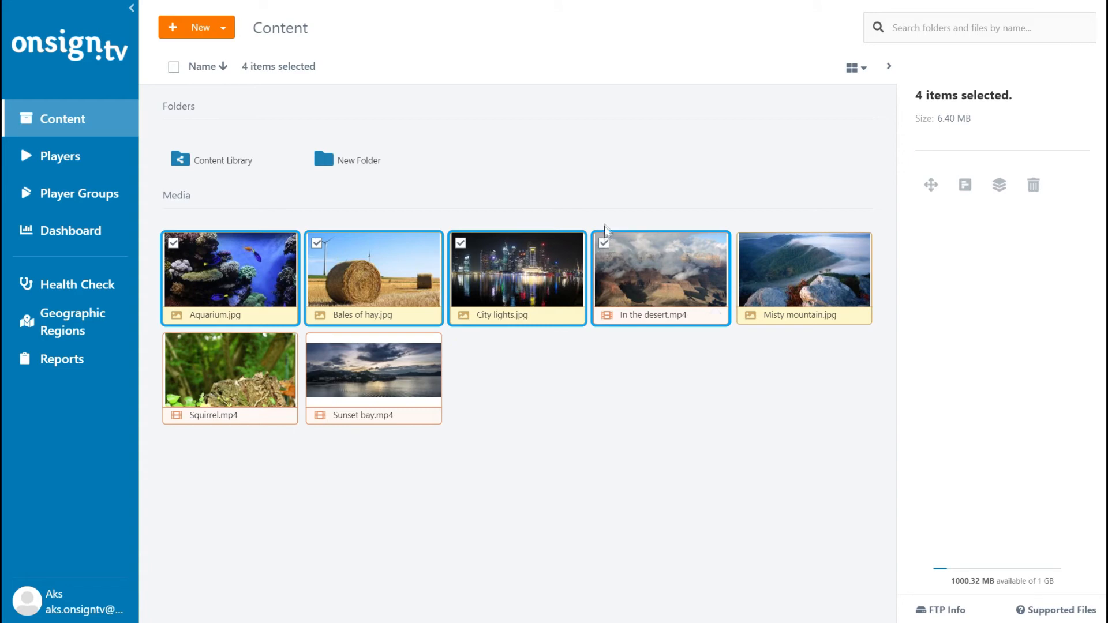
left_click(604, 194)
left_click_drag(862, 490, 153, 222)
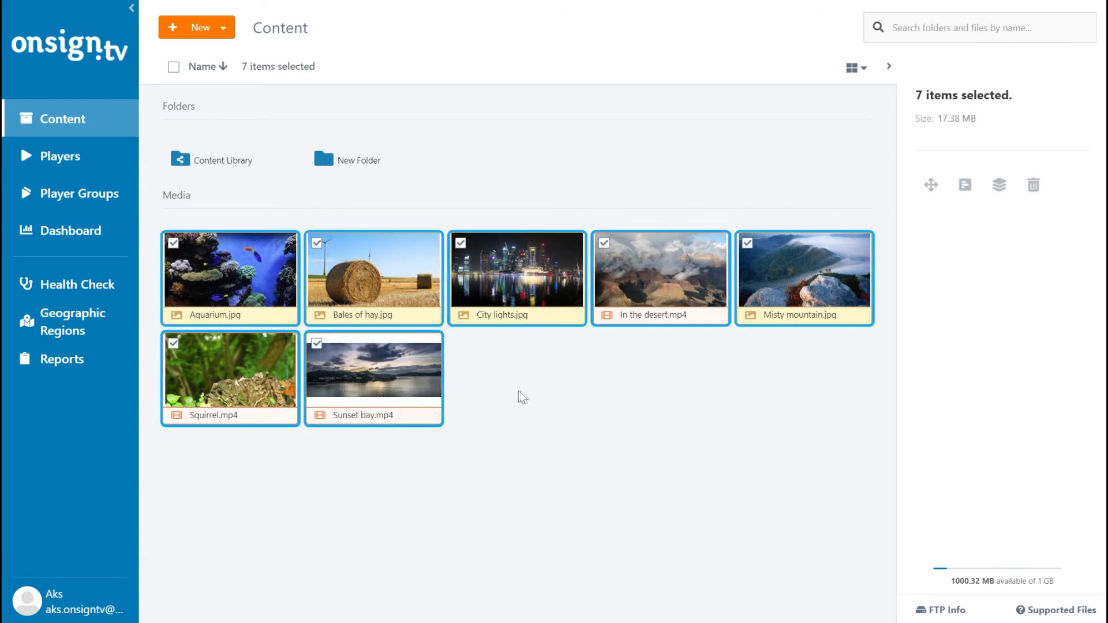
left_click(495, 365)
Step: Try to move Aquarium.jpg from Content into New Folder
left_click(176, 246)
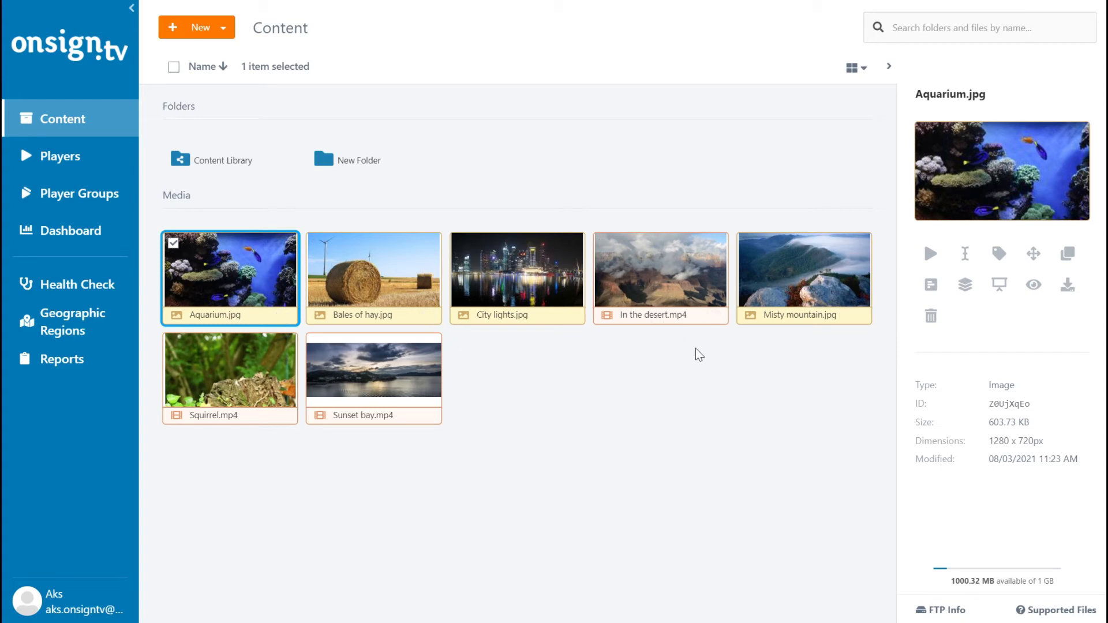
left_click(1033, 253)
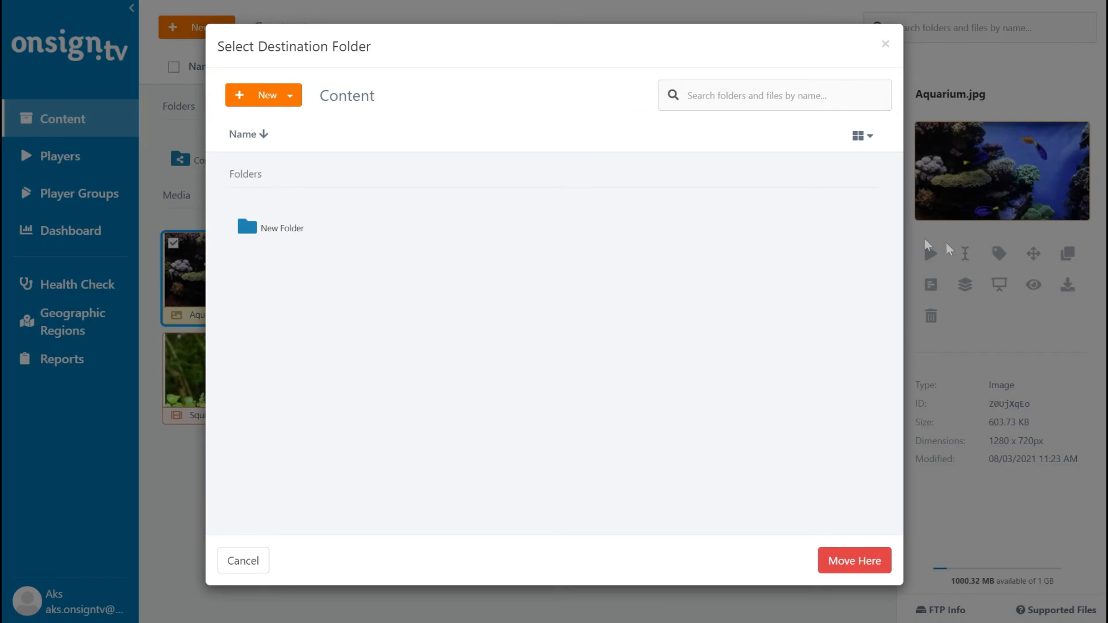
double_click(285, 233)
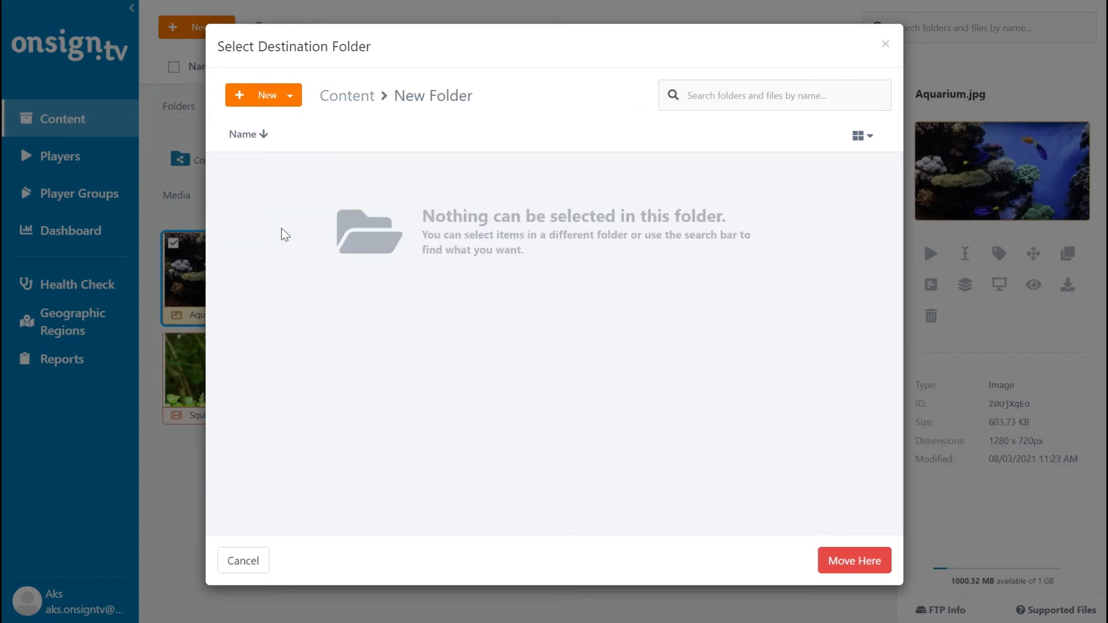
left_click(853, 558)
left_click_drag(212, 289, 358, 164)
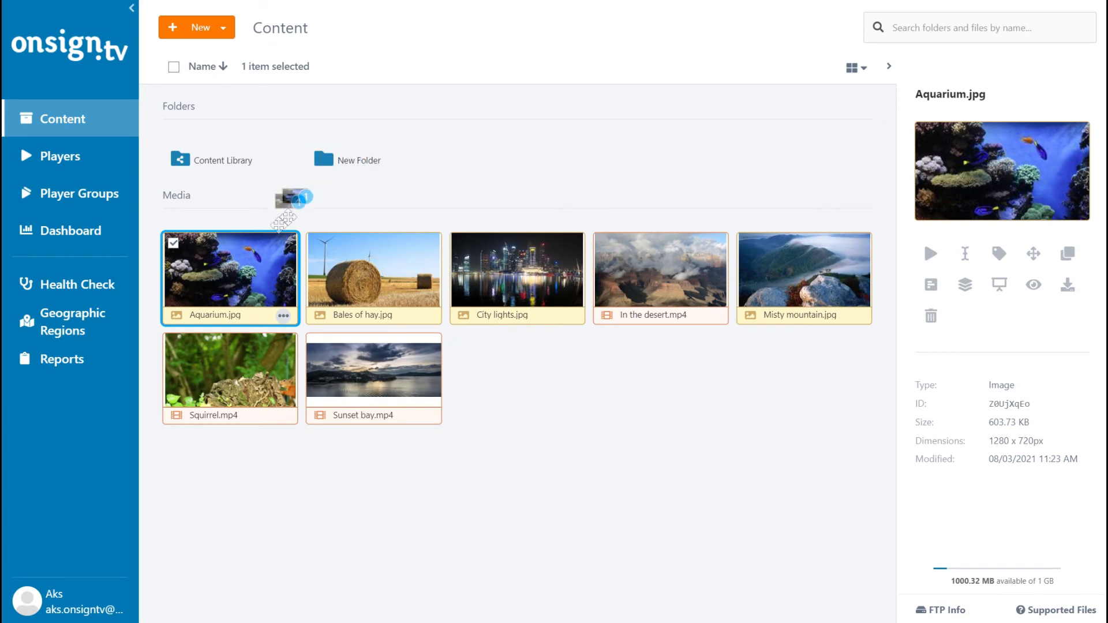
Step: Open New Folder, try to move image002.jpg up to the Content level, and return to Content
double_click(356, 162)
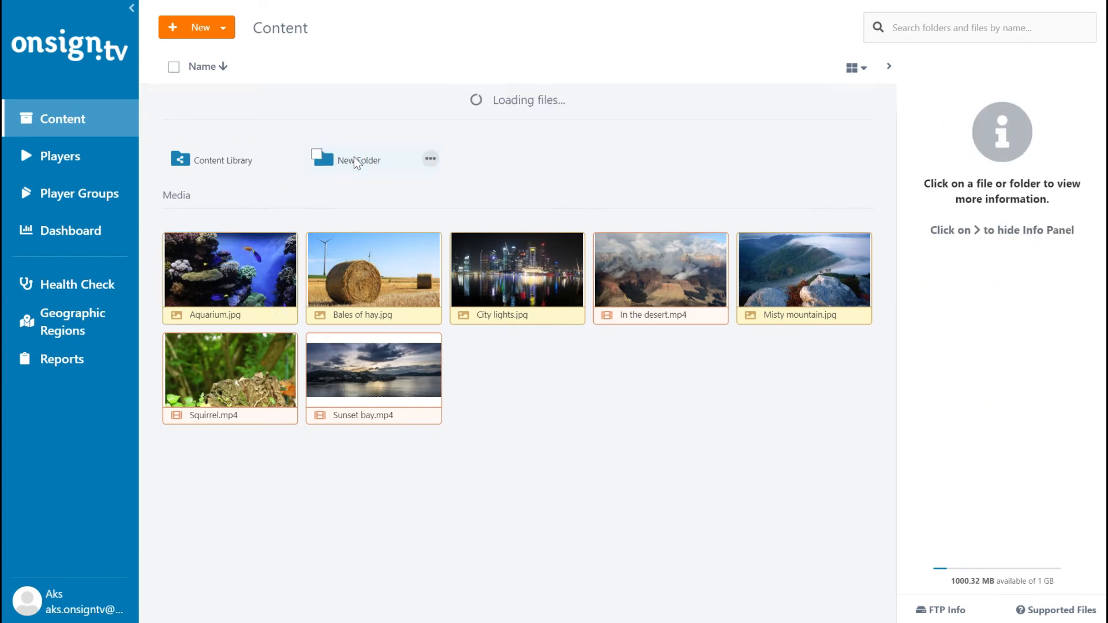
left_click_drag(355, 164, 266, 29)
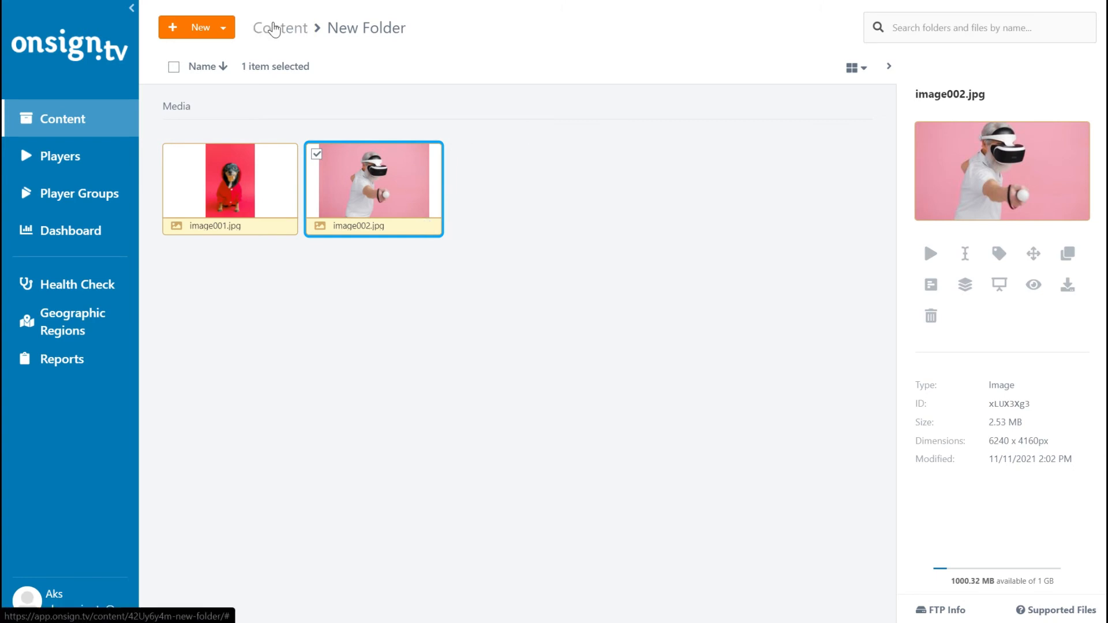
left_click(266, 29)
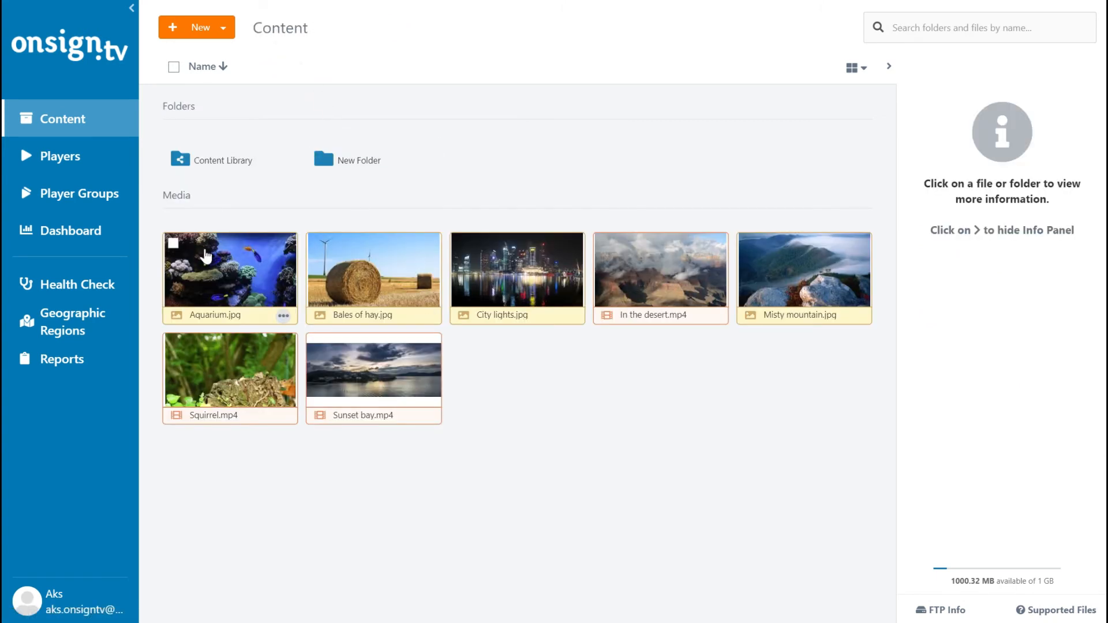
Step: Select Aquarium.jpg, check the Health Check page for content issues, and return to Content
left_click(174, 245)
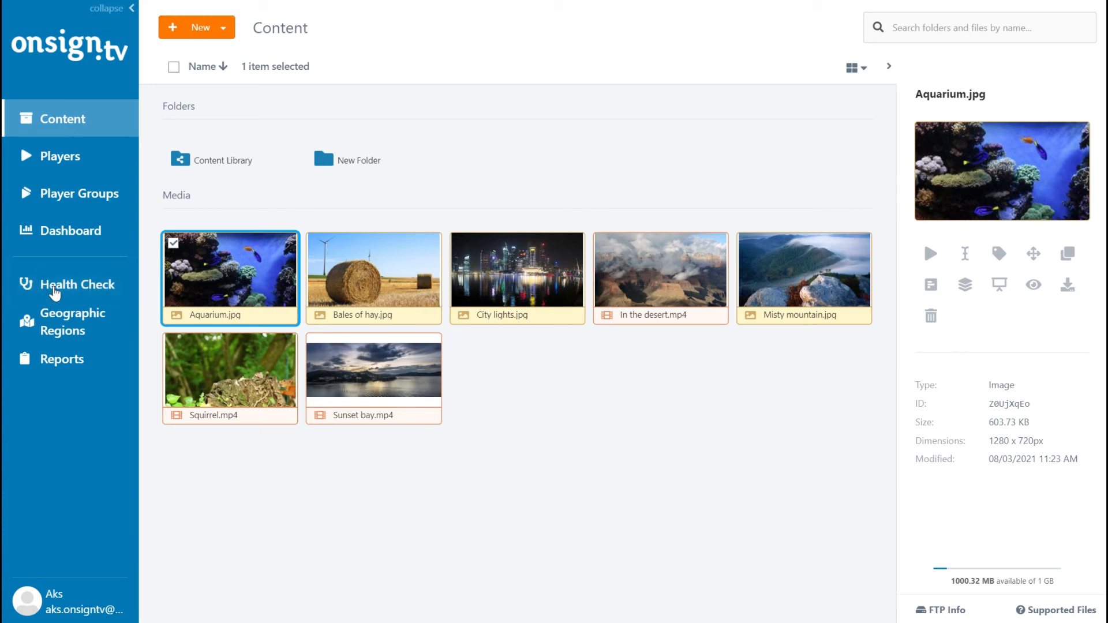
left_click(54, 293)
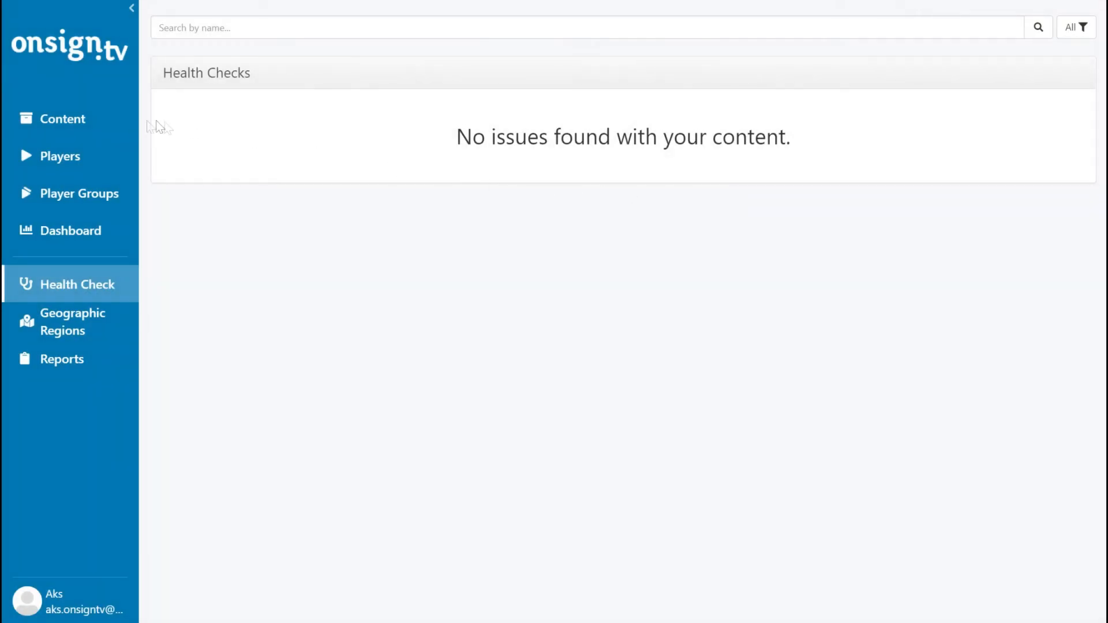
left_click(84, 120)
Step: Create a playlist named "new playlist" from all seven media files in Content
left_click_drag(840, 421, 185, 261)
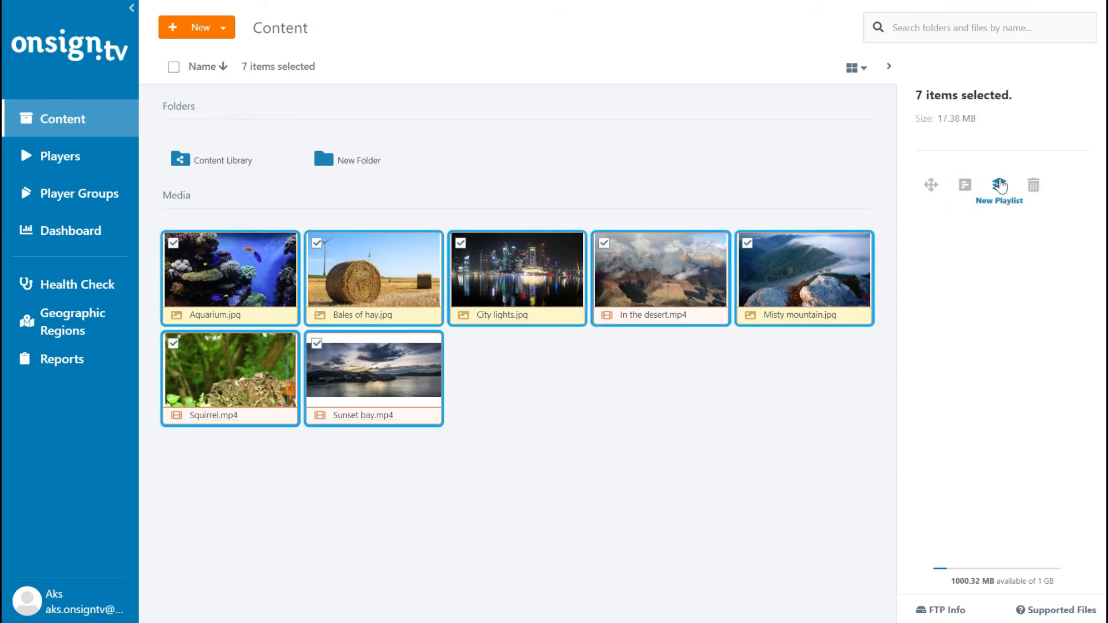
left_click(1001, 185)
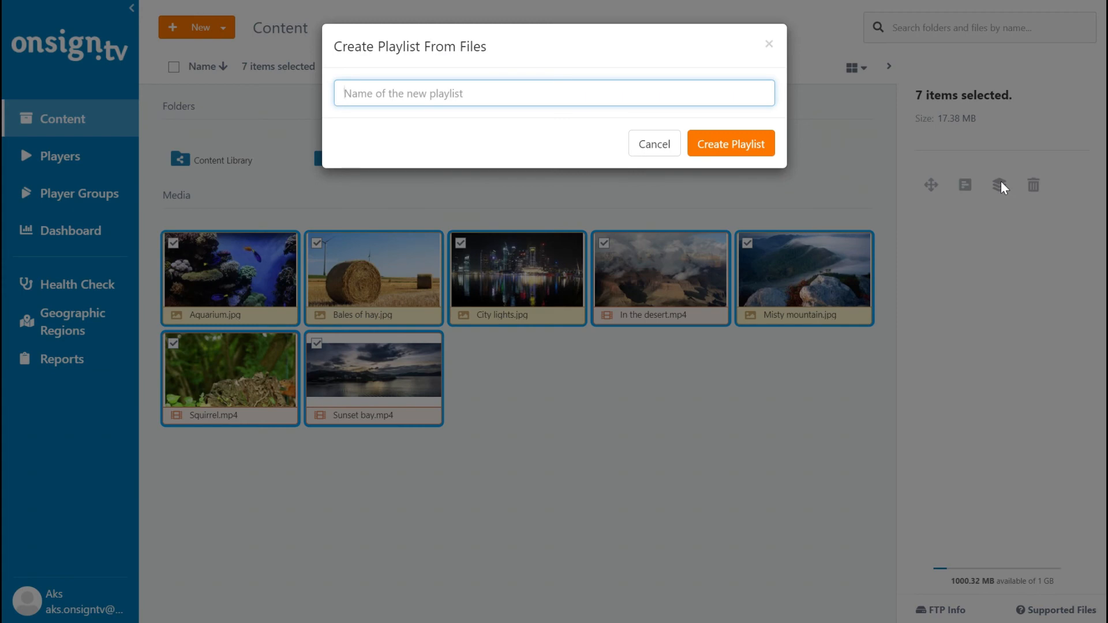
type("new playlist")
key("Return")
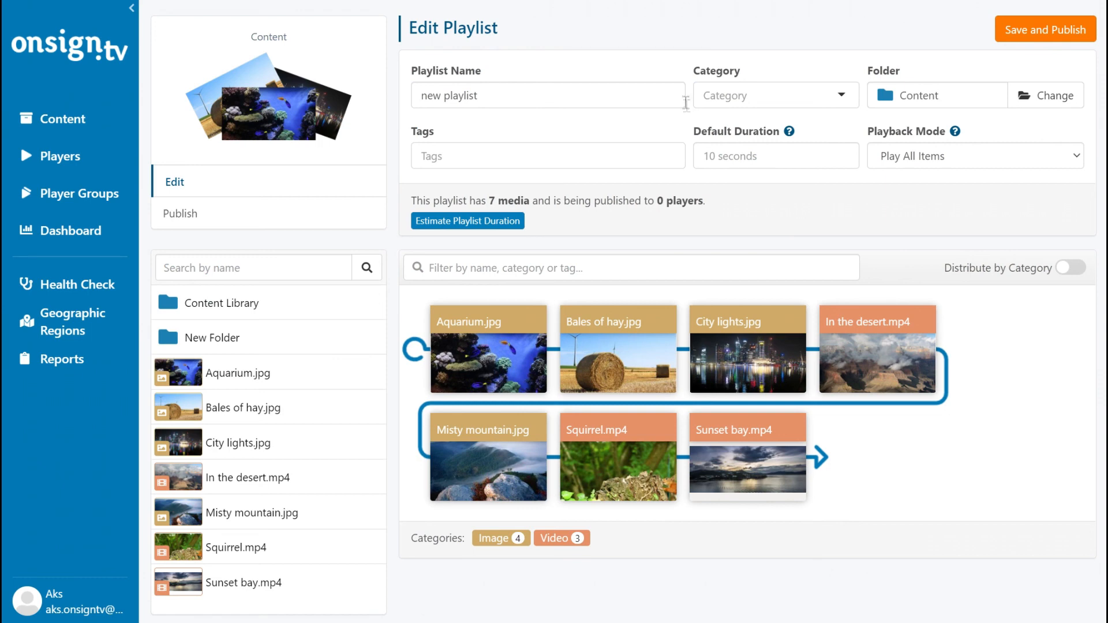
Step: Reorder the playlist so City lights.jpg comes first and Squirrel.mp4 sits between Aquarium.jpg and Bales of hay.jpg
left_click_drag(747, 355, 490, 346)
left_click_drag(620, 468, 773, 344)
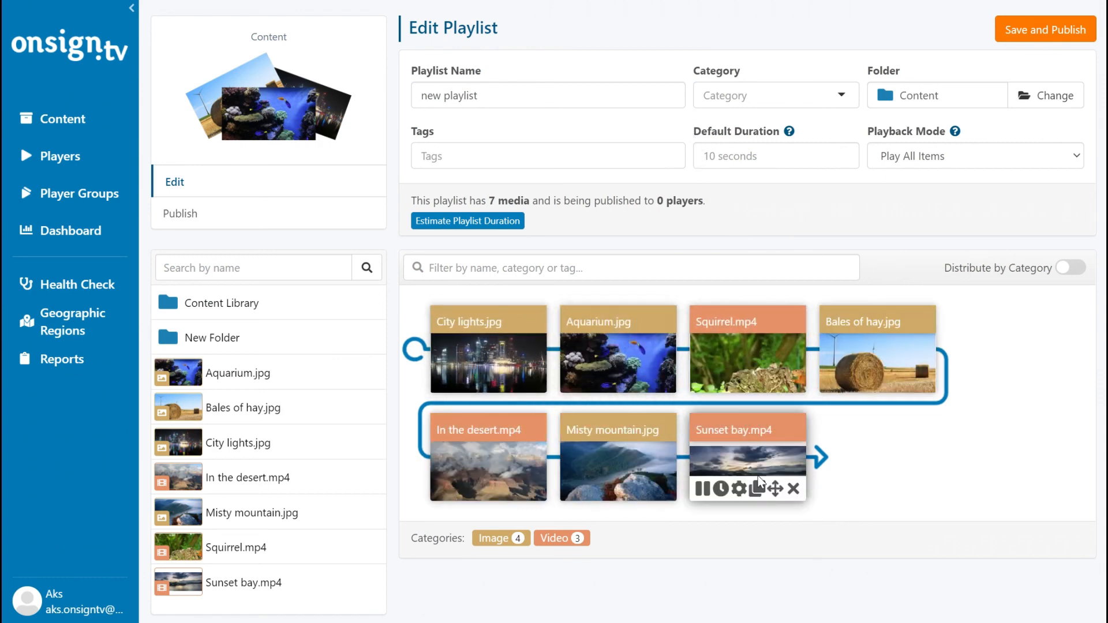